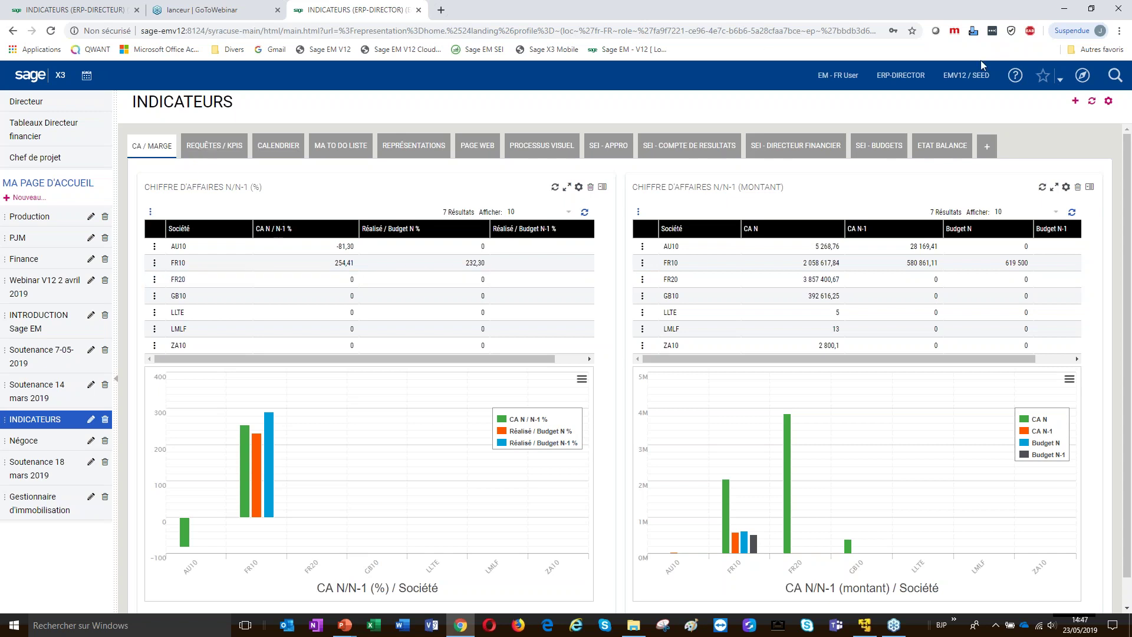
# - Check the roles available to the account, and display the favourites bar across the page
pyautogui.click(908, 78)
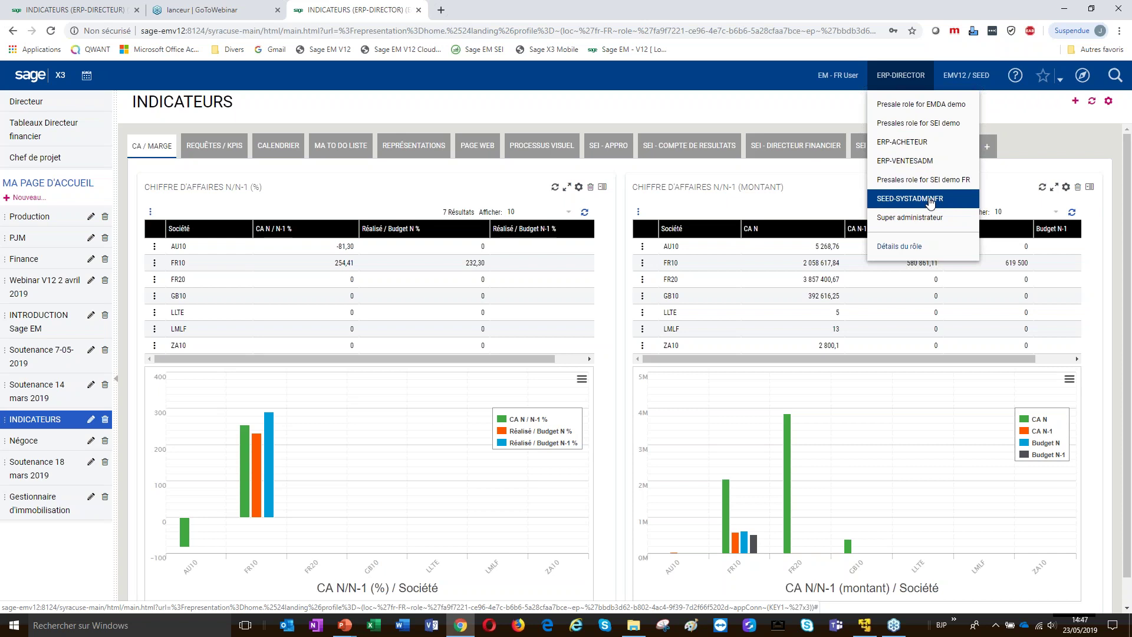
pyautogui.click(800, 112)
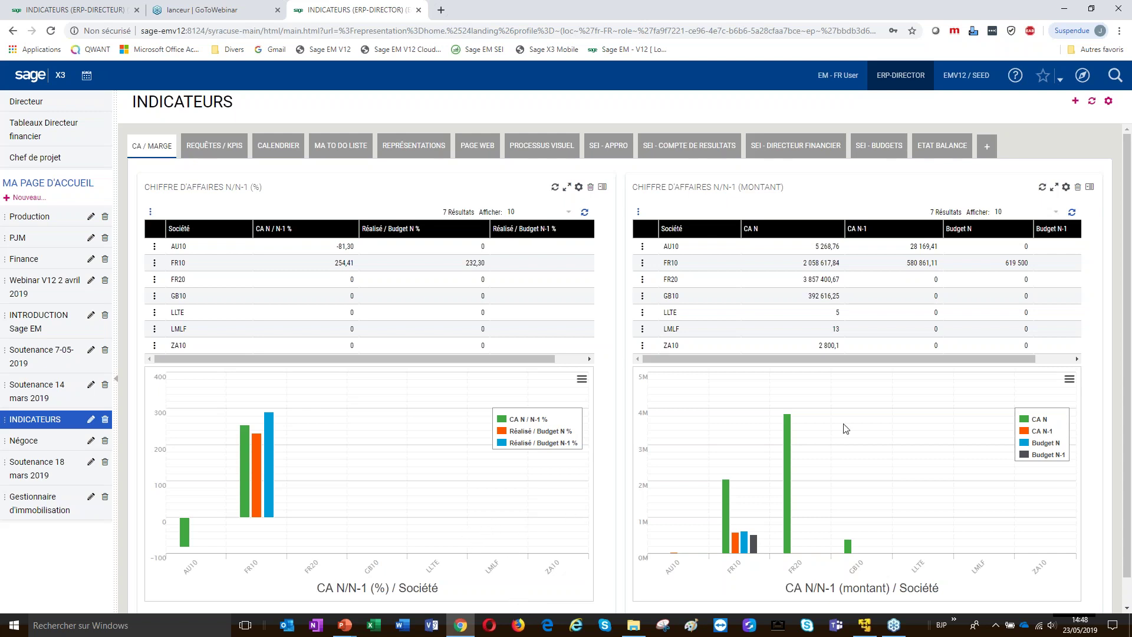
pyautogui.click(1061, 80)
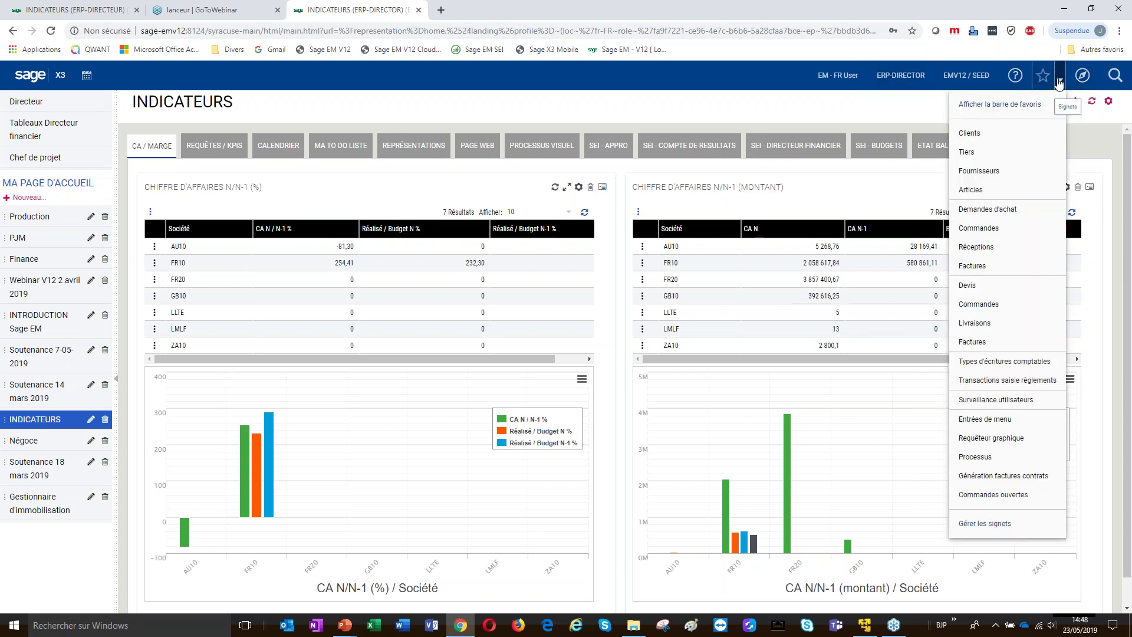
pyautogui.click(990, 105)
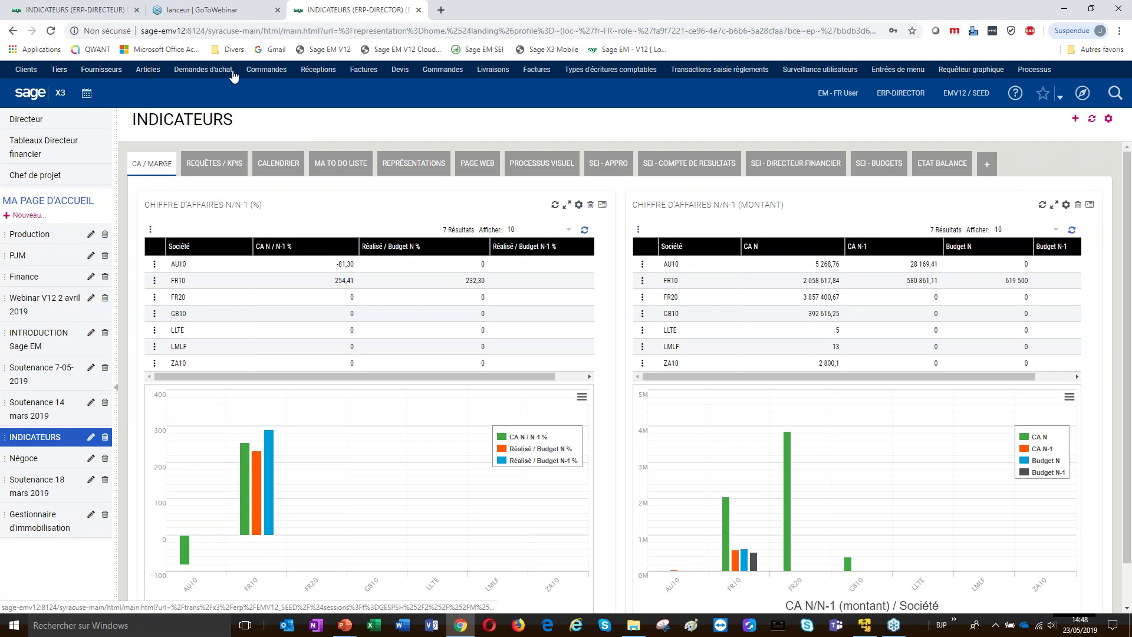
# - Open the purchase orders from the favourites bar with the ALL Tout saisi transaction, and close them again
pyautogui.click(263, 75)
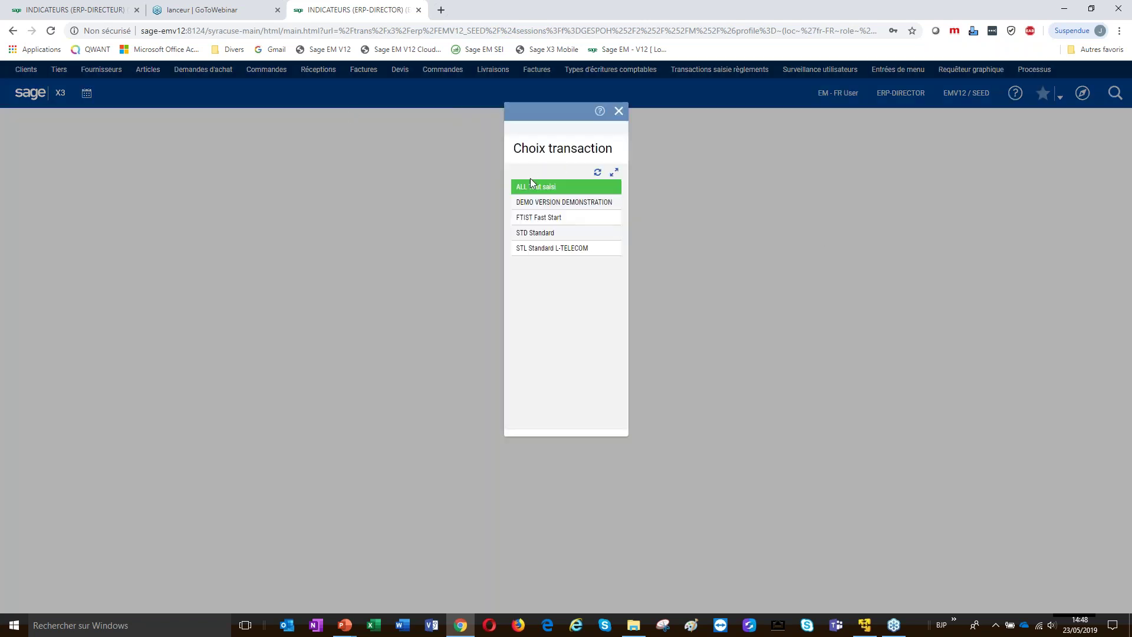
pyautogui.click(530, 184)
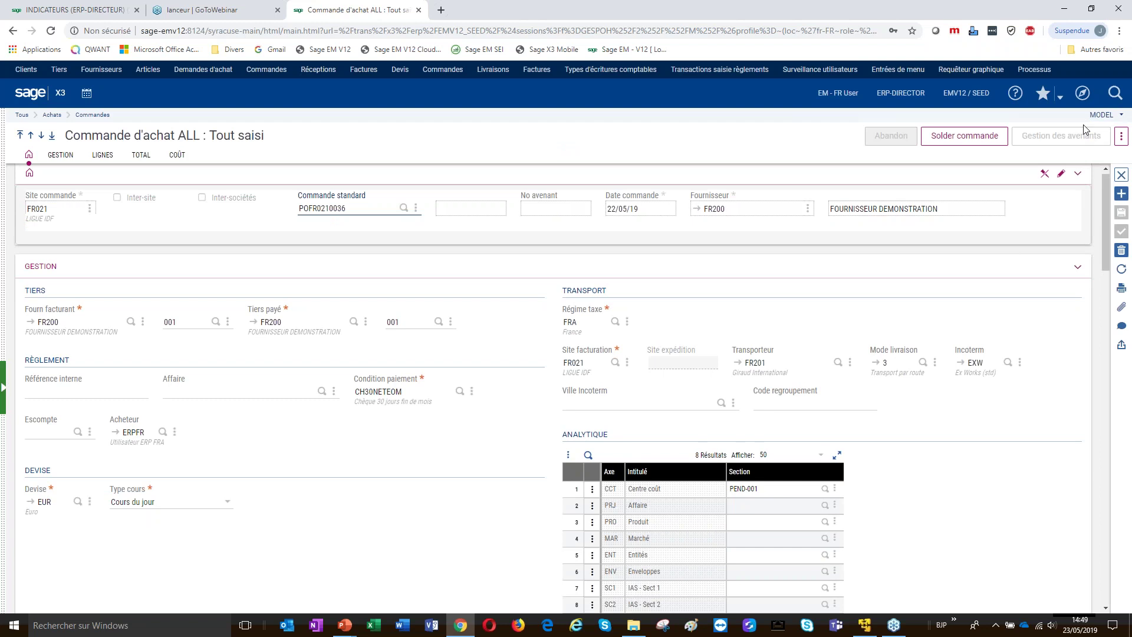
pyautogui.click(1130, 36)
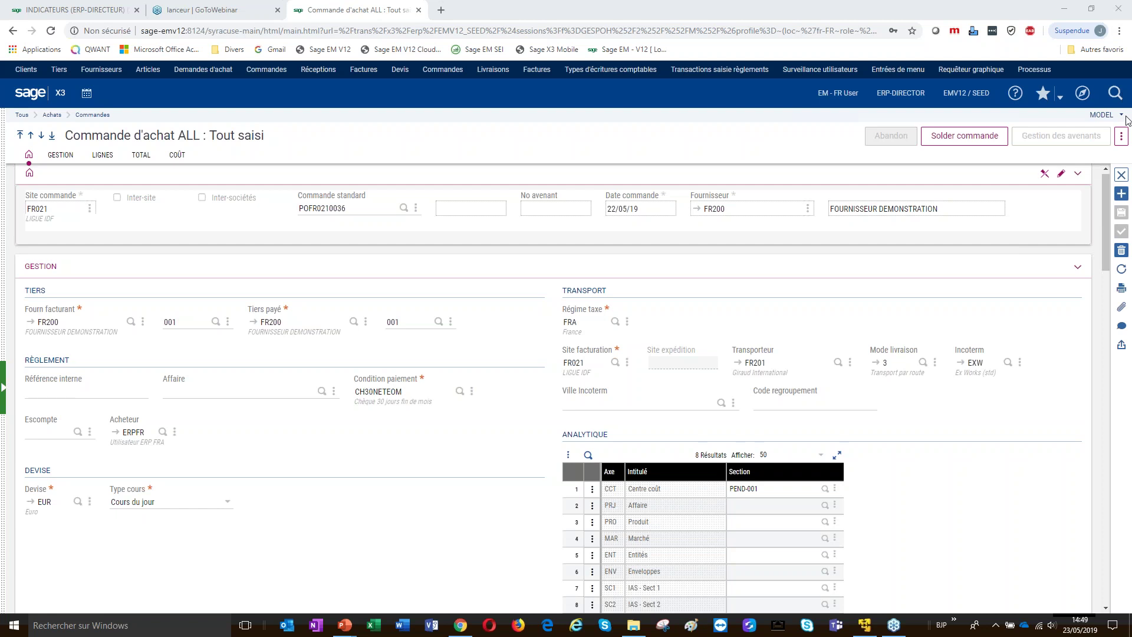
pyautogui.click(1121, 175)
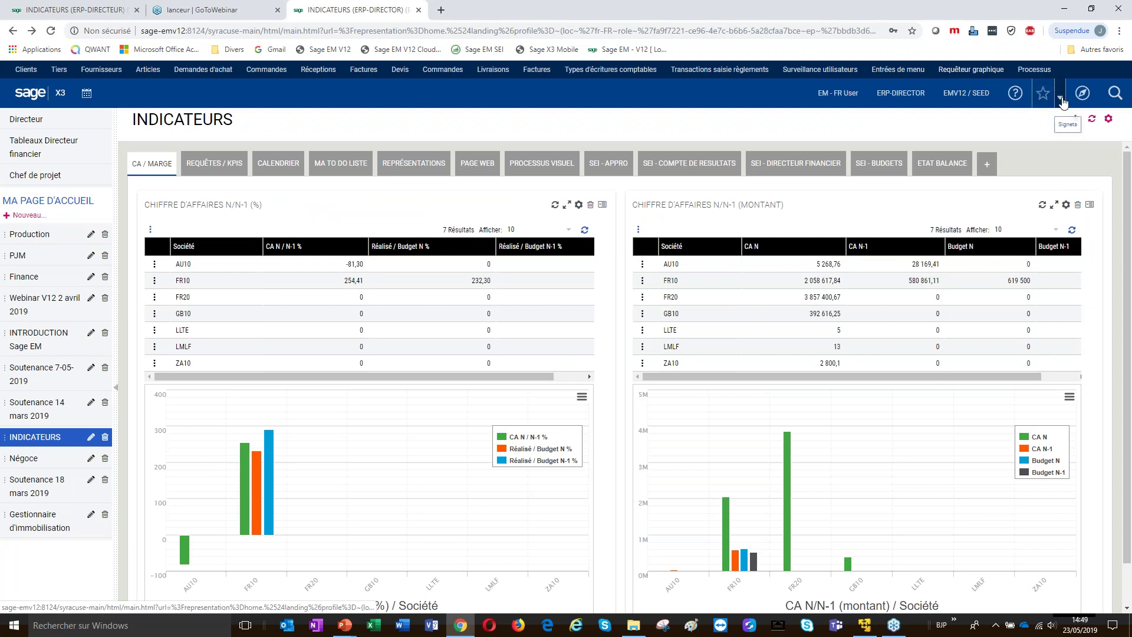
# - Open the site map, show the Ventes module, and try collapsing and expanding all modules
pyautogui.click(1061, 97)
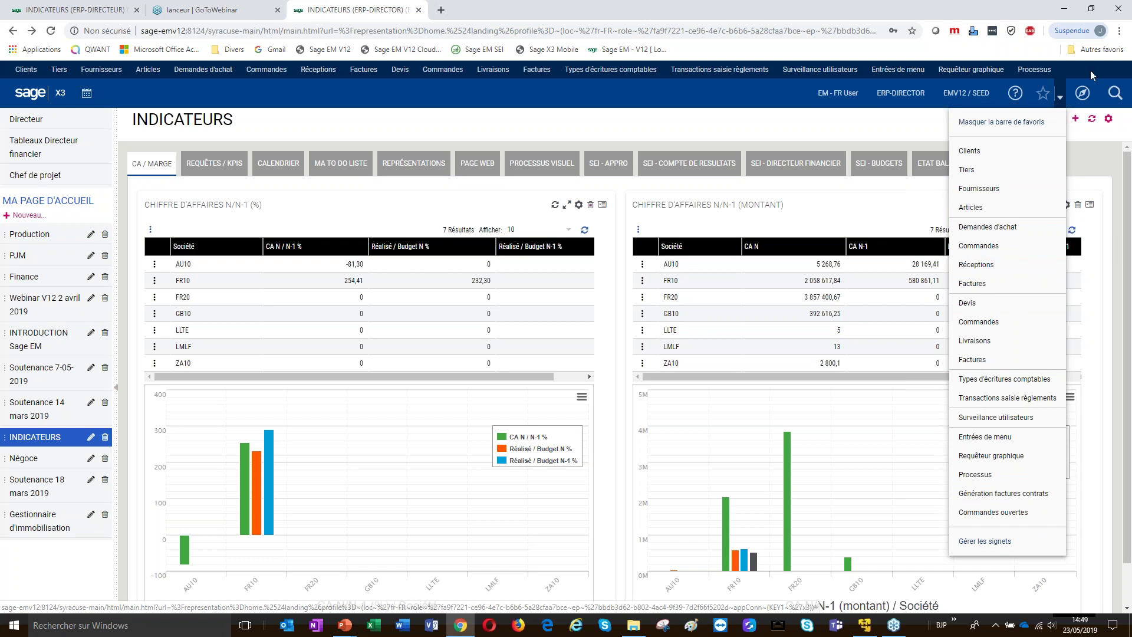
pyautogui.click(1082, 92)
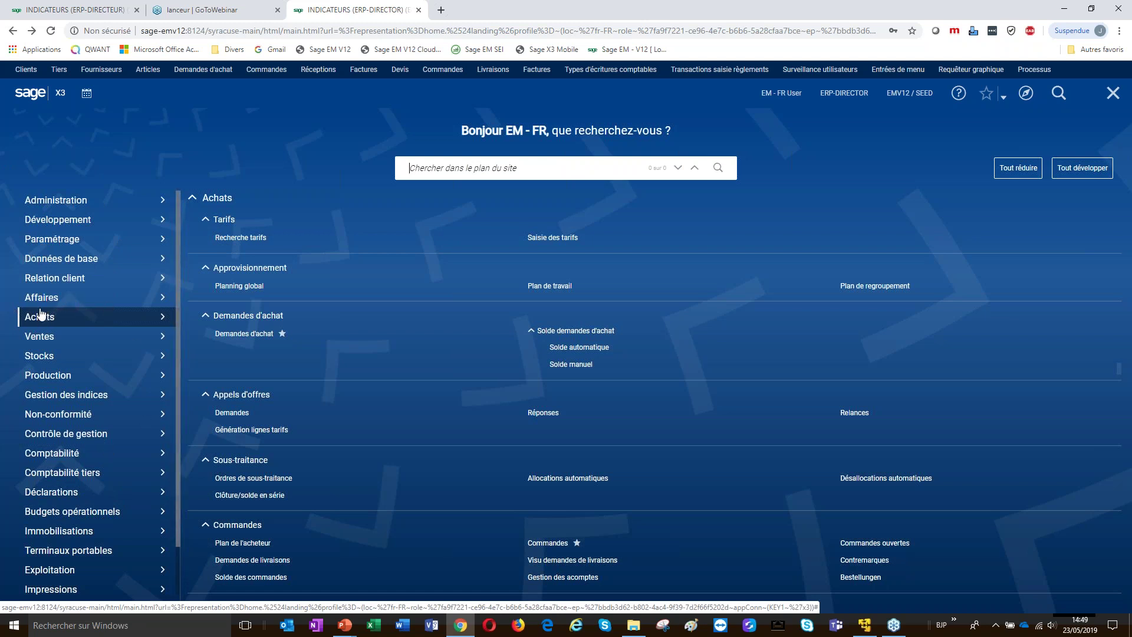
pyautogui.click(39, 339)
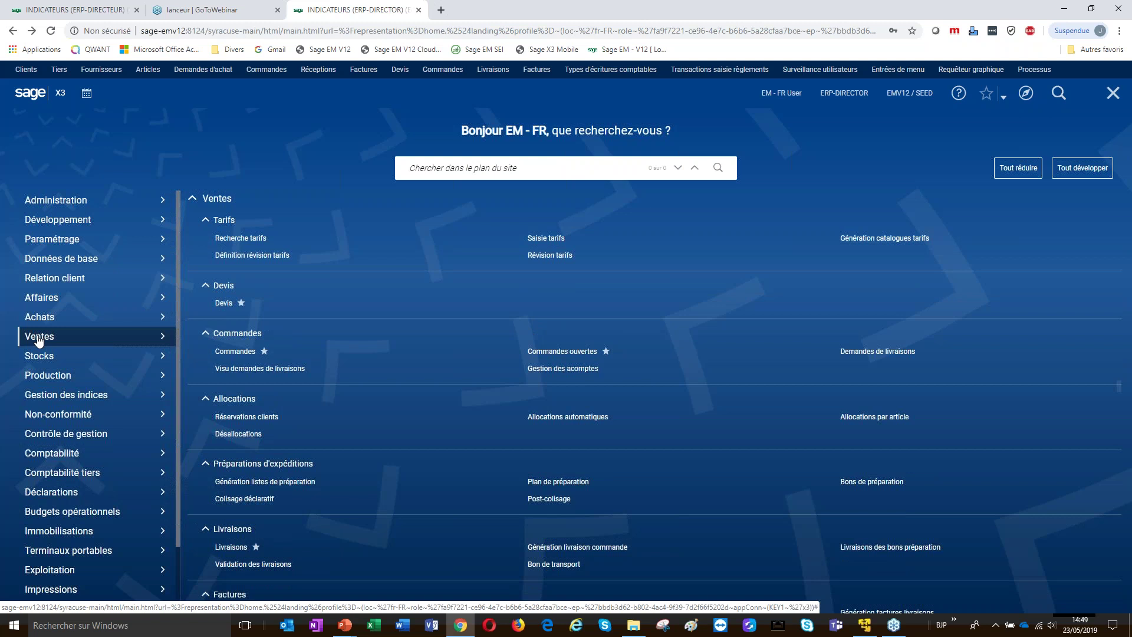
pyautogui.click(1006, 171)
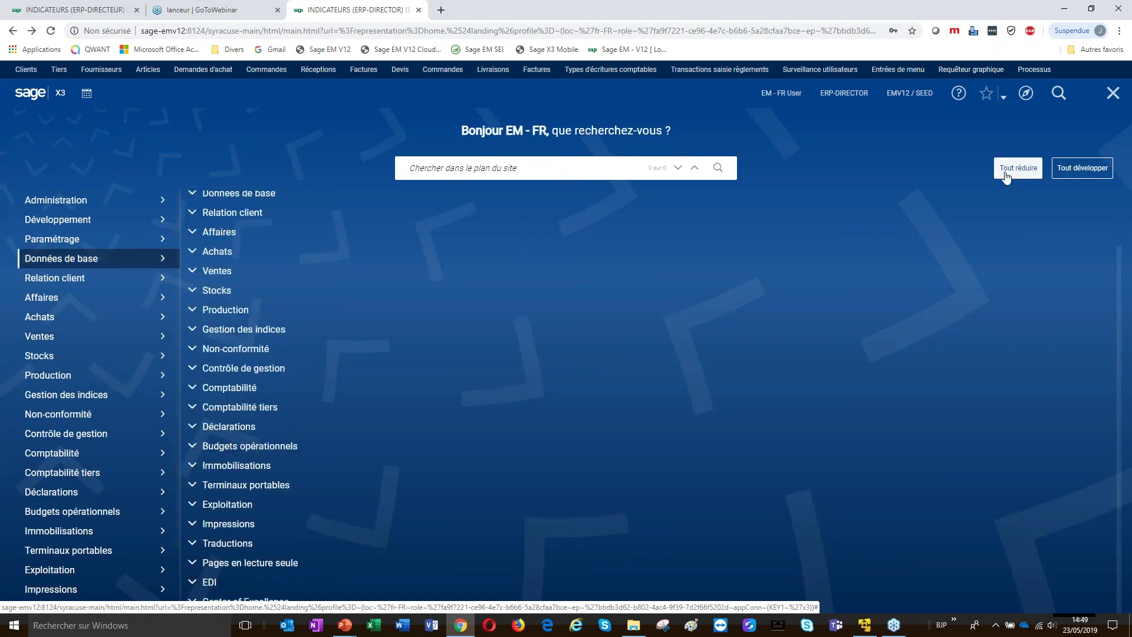
pyautogui.click(1093, 172)
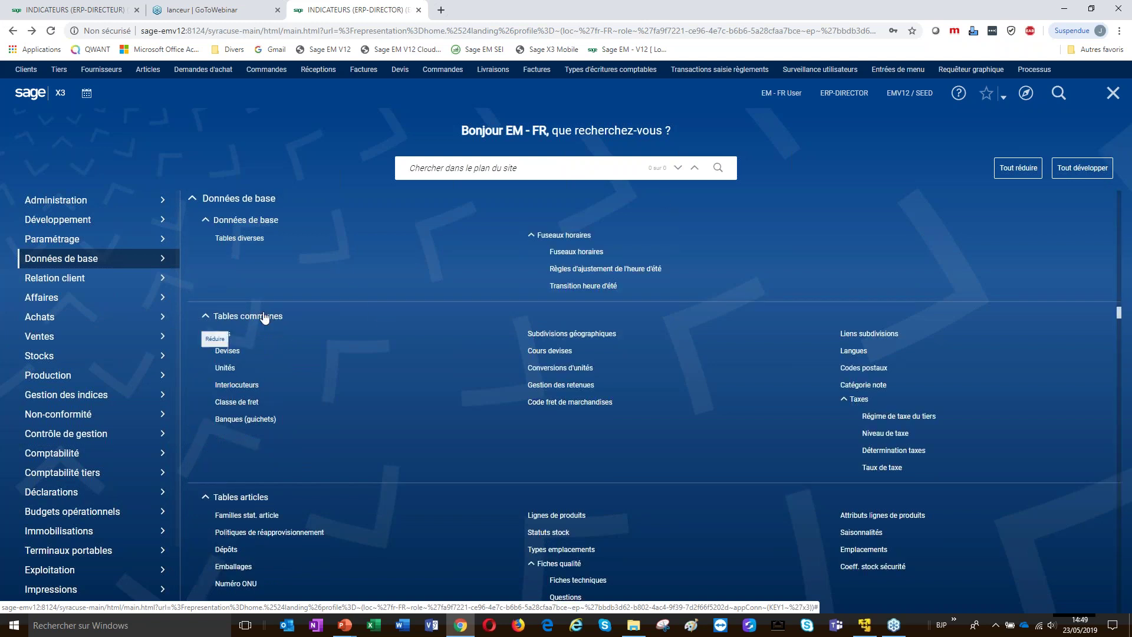
pyautogui.click(1017, 168)
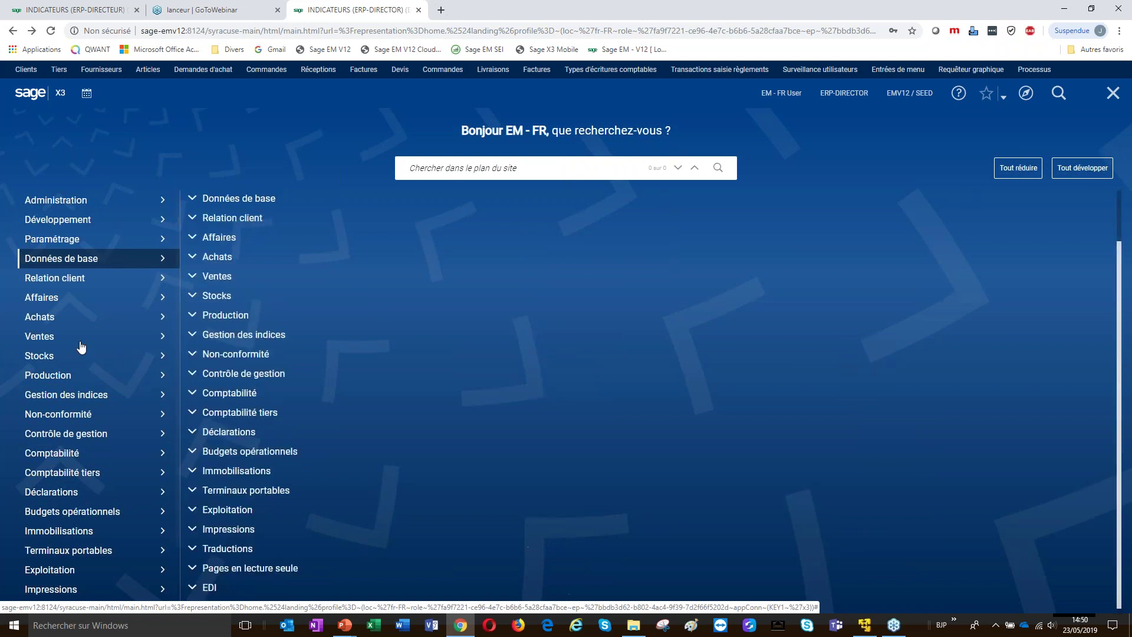
# - Show the Ventes module and collapse its Allocations and Préparations d'expéditions groups, keeping Commandes expanded
pyautogui.click(41, 336)
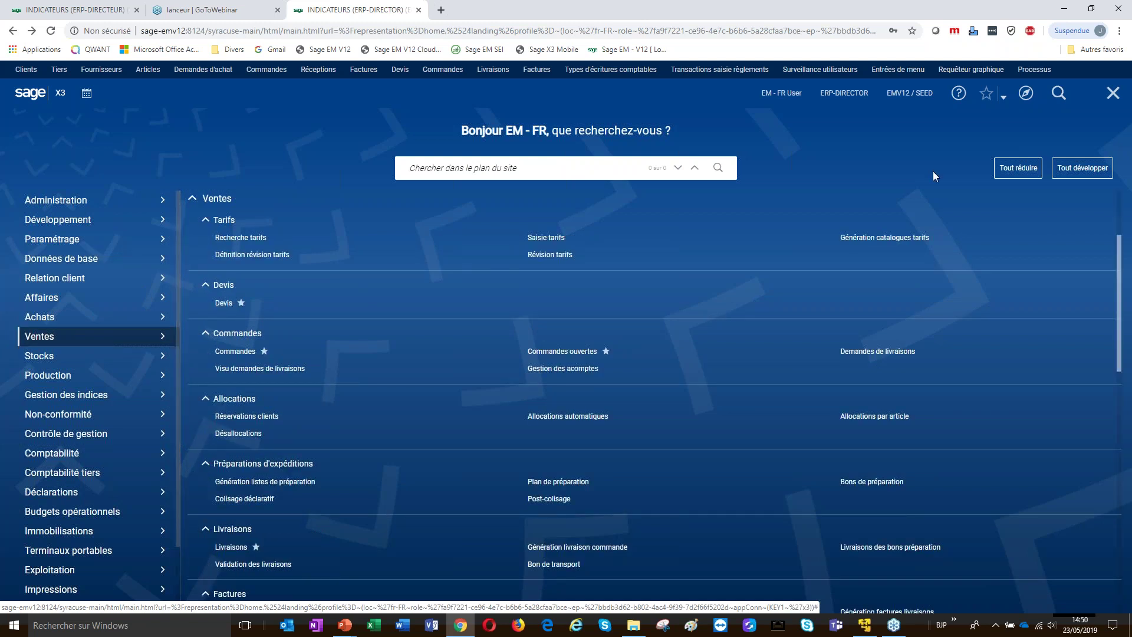
pyautogui.click(1017, 169)
pyautogui.click(33, 339)
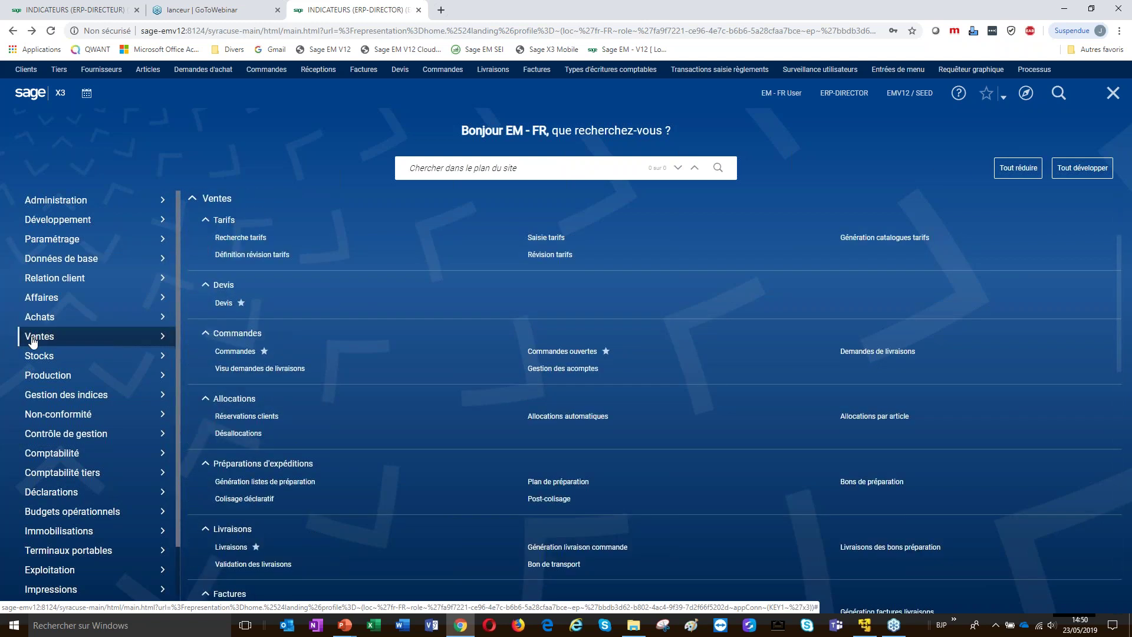
pyautogui.click(206, 334)
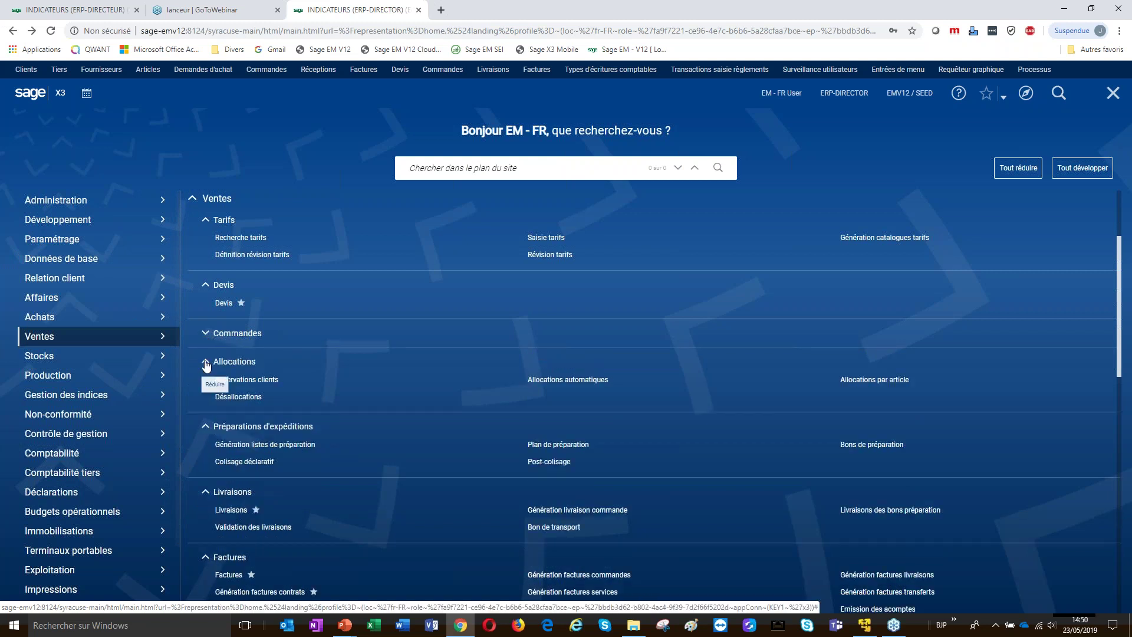
pyautogui.click(205, 361)
pyautogui.click(205, 389)
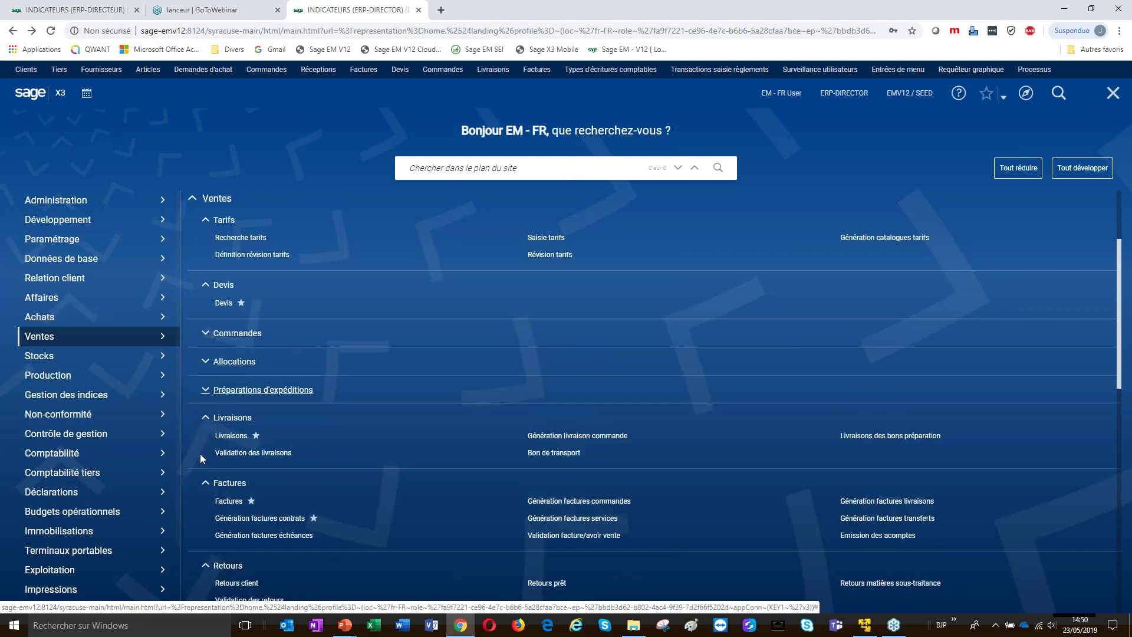
pyautogui.click(205, 333)
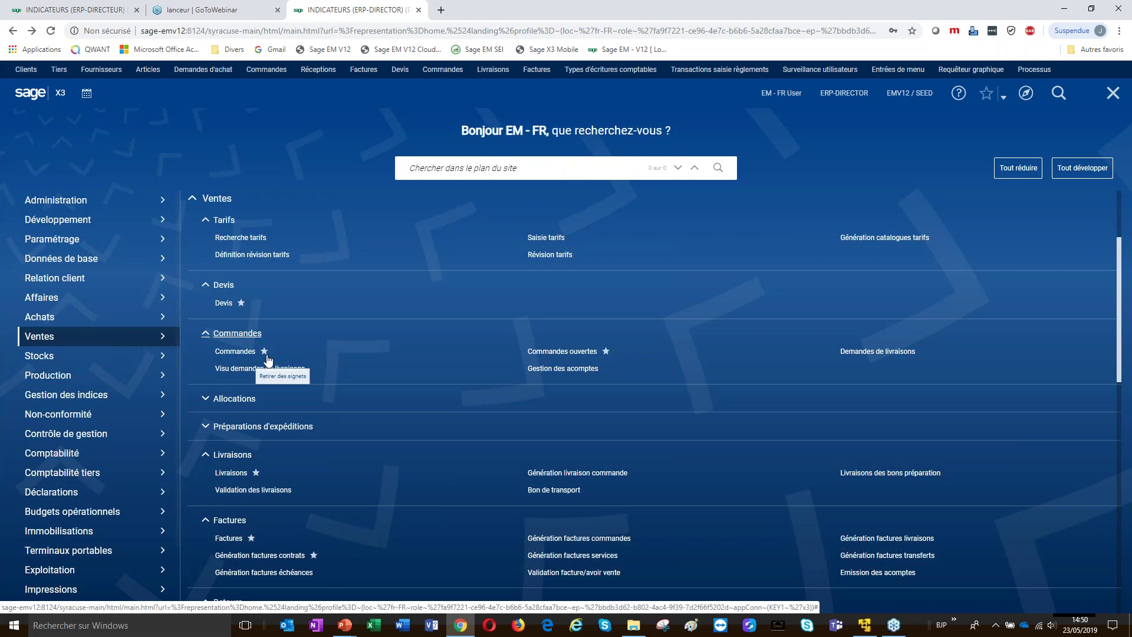
# - Open the sales orders from Ventes with the ALL Tout saisi transaction, and close them again
pyautogui.click(234, 351)
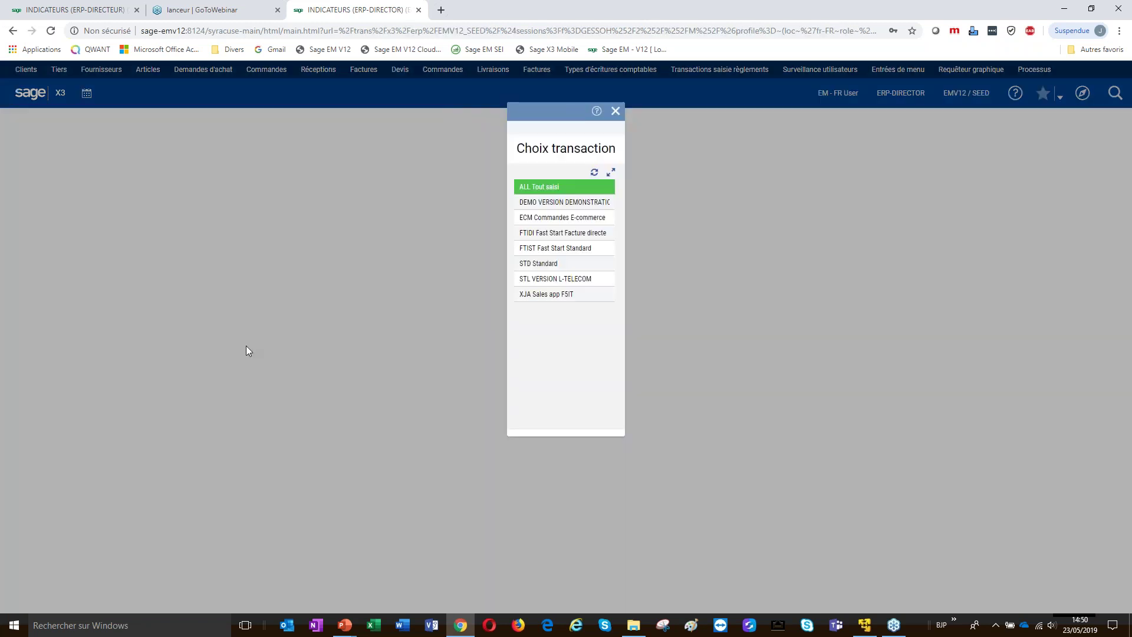
pyautogui.click(535, 192)
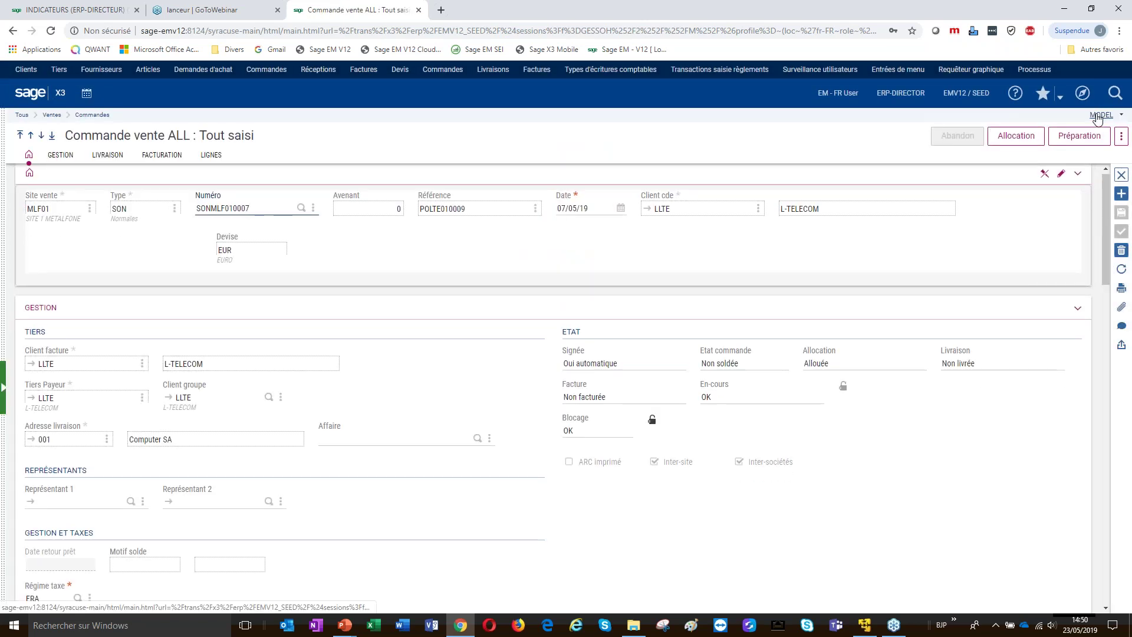
pyautogui.click(1121, 175)
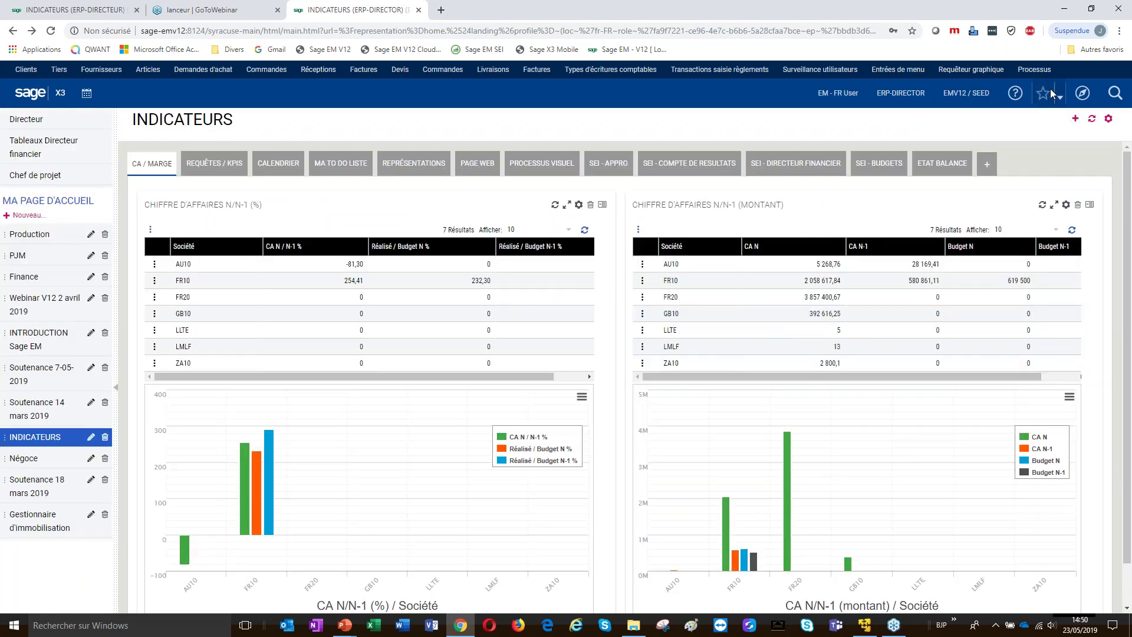
# - Search the site map for "article", step through to the Catégories articles match, and close the site map
pyautogui.click(1082, 93)
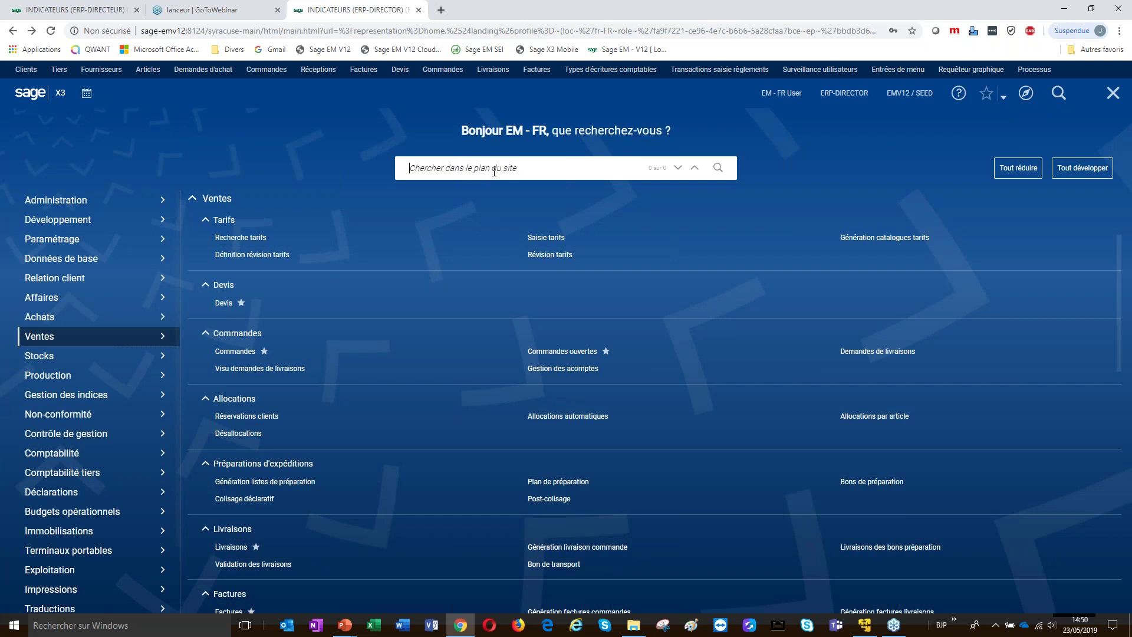
pyautogui.write('article')
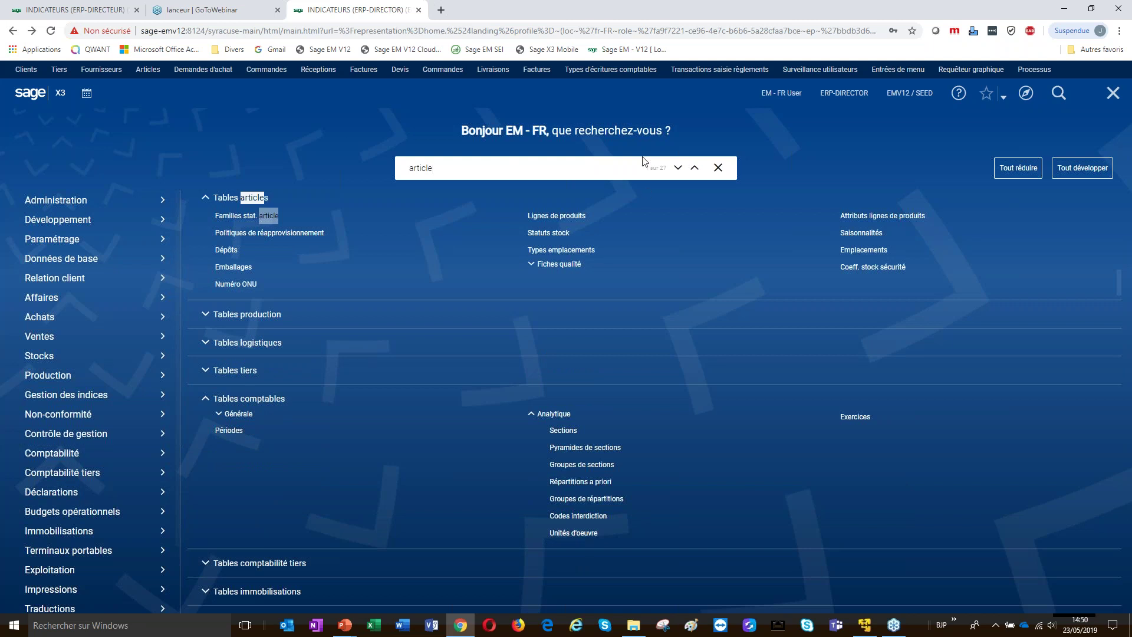
pyautogui.click(679, 169)
pyautogui.click(678, 169)
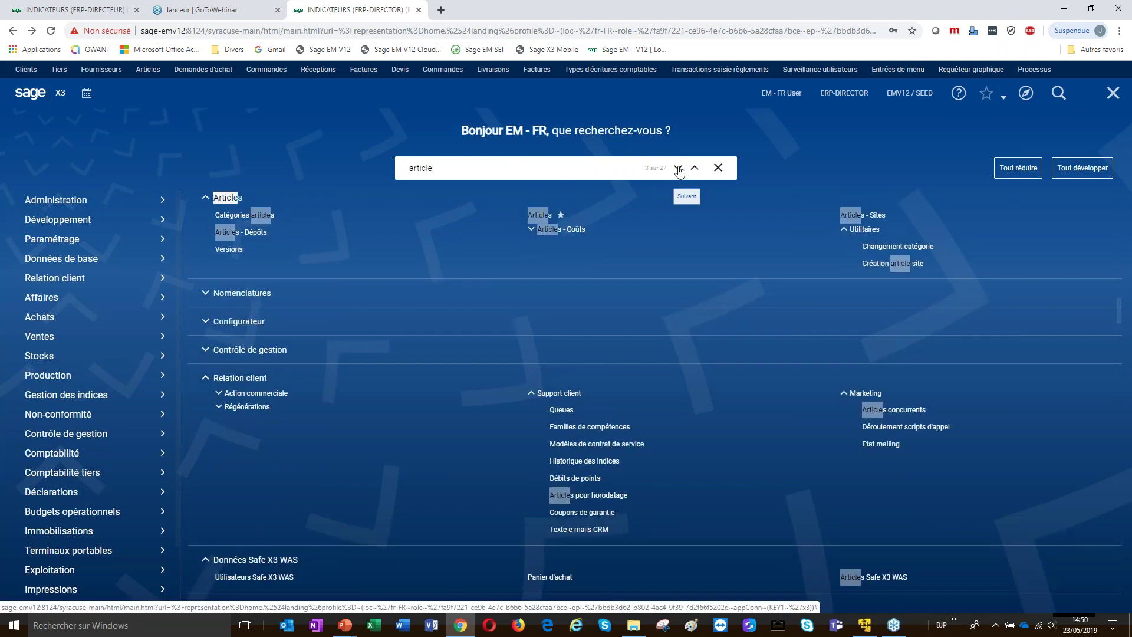
pyautogui.click(679, 168)
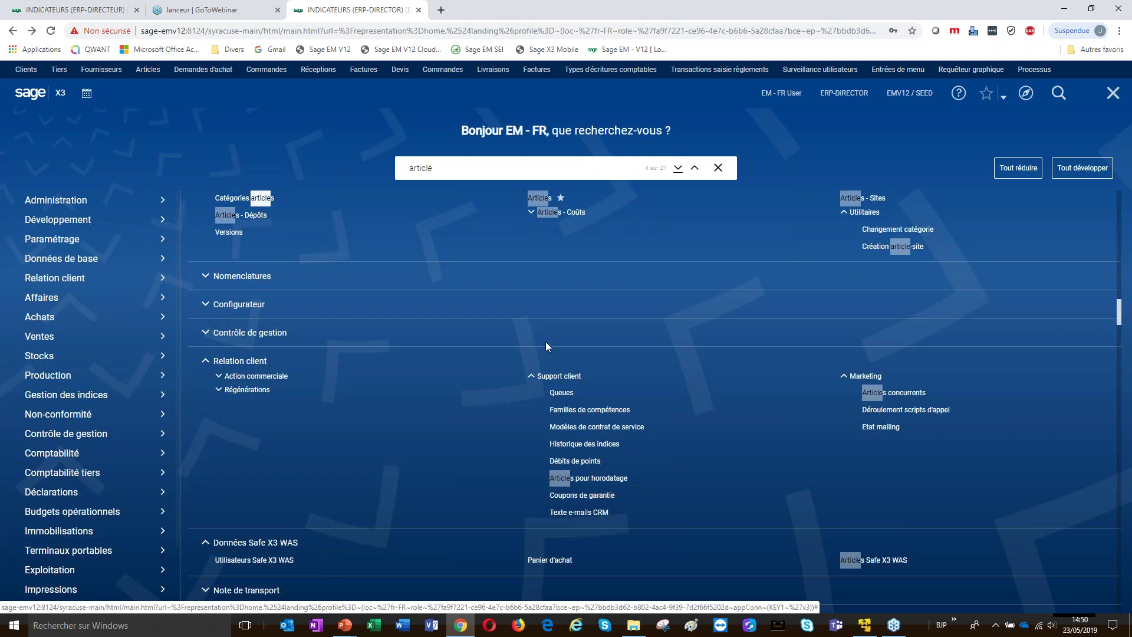
pyautogui.click(1059, 96)
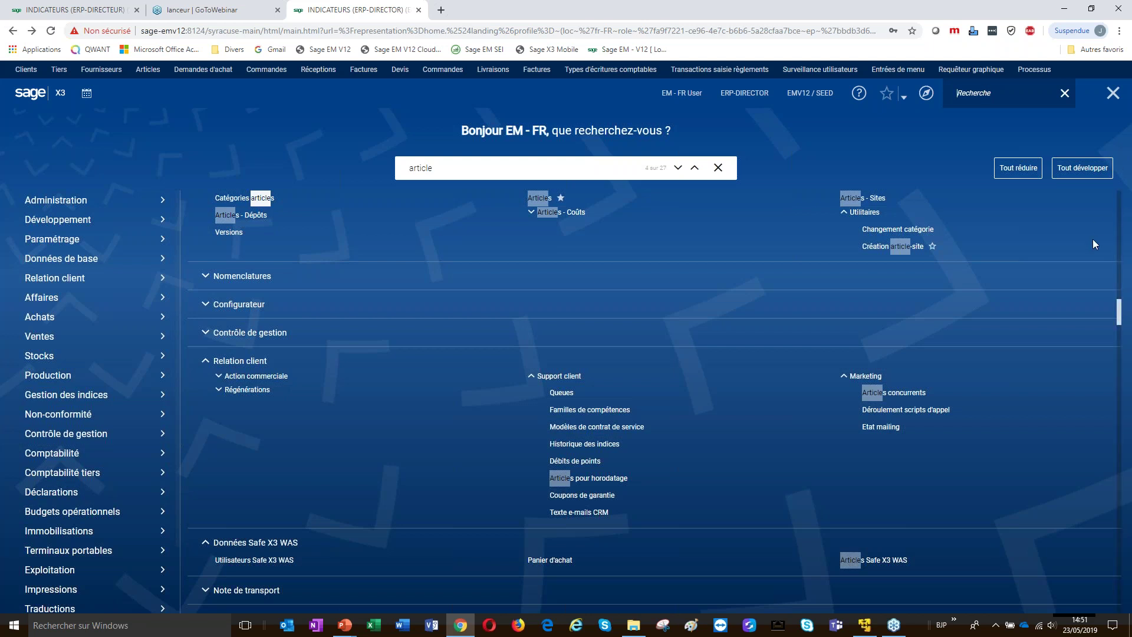
pyautogui.click(1112, 93)
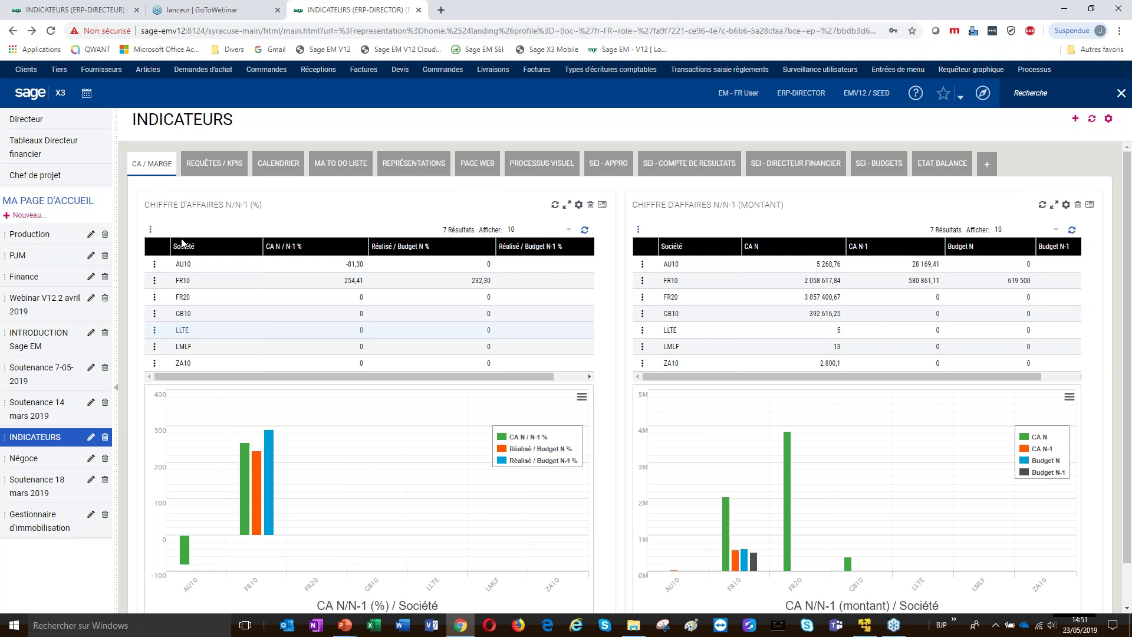
# - View the Calendrier page and the full May 2019 CRM calendar in Ma to do liste
pyautogui.click(277, 165)
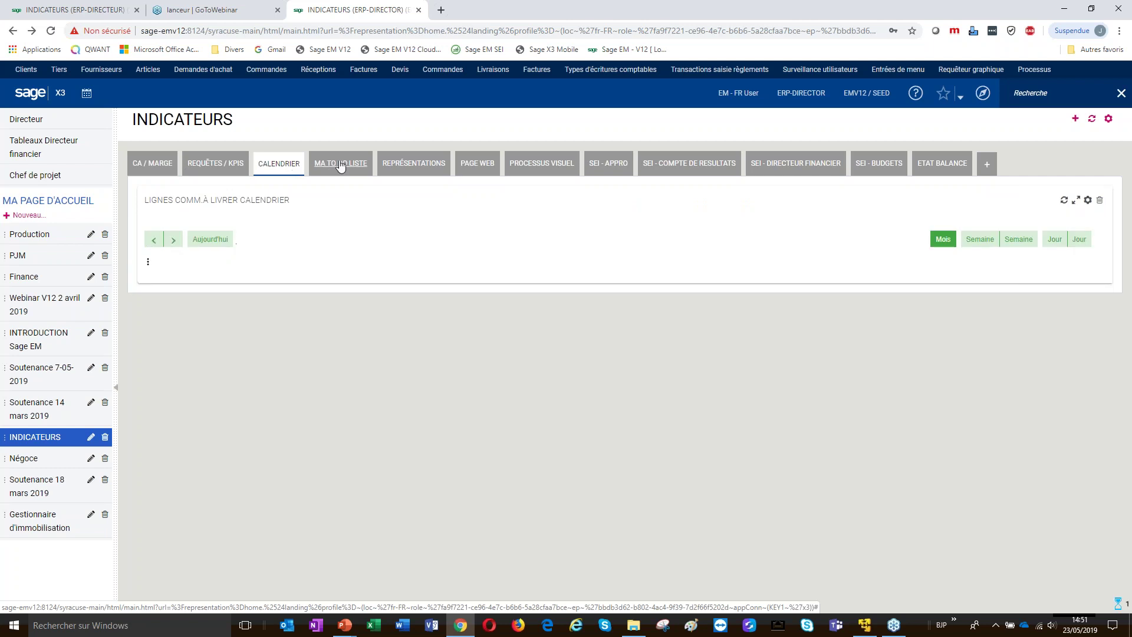
pyautogui.click(340, 163)
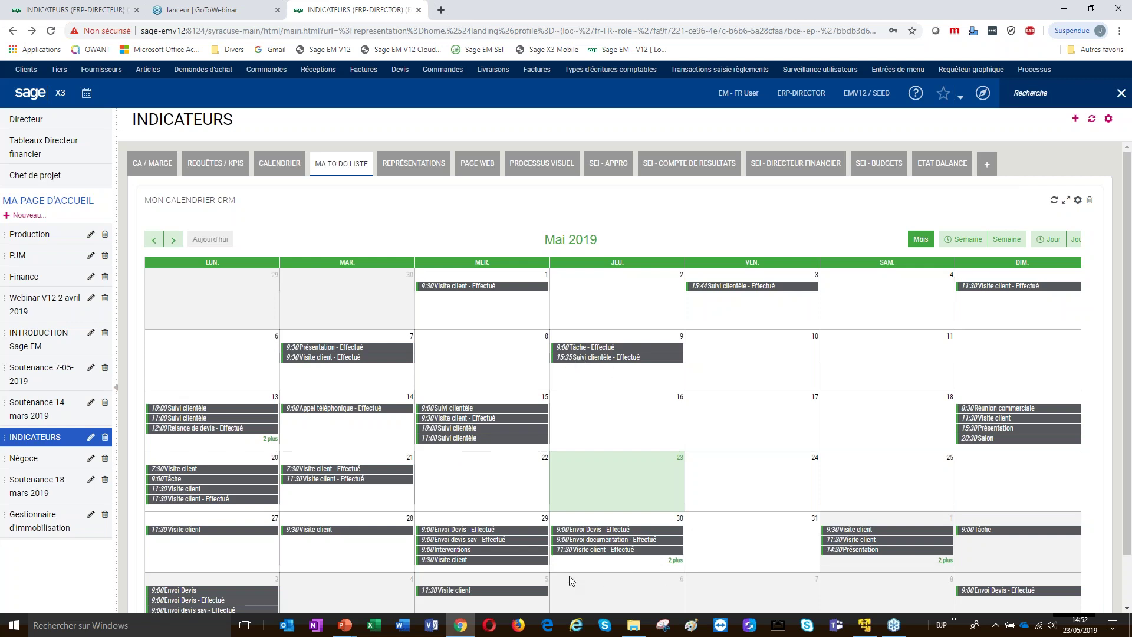
pyautogui.scroll(-1, 570, 581)
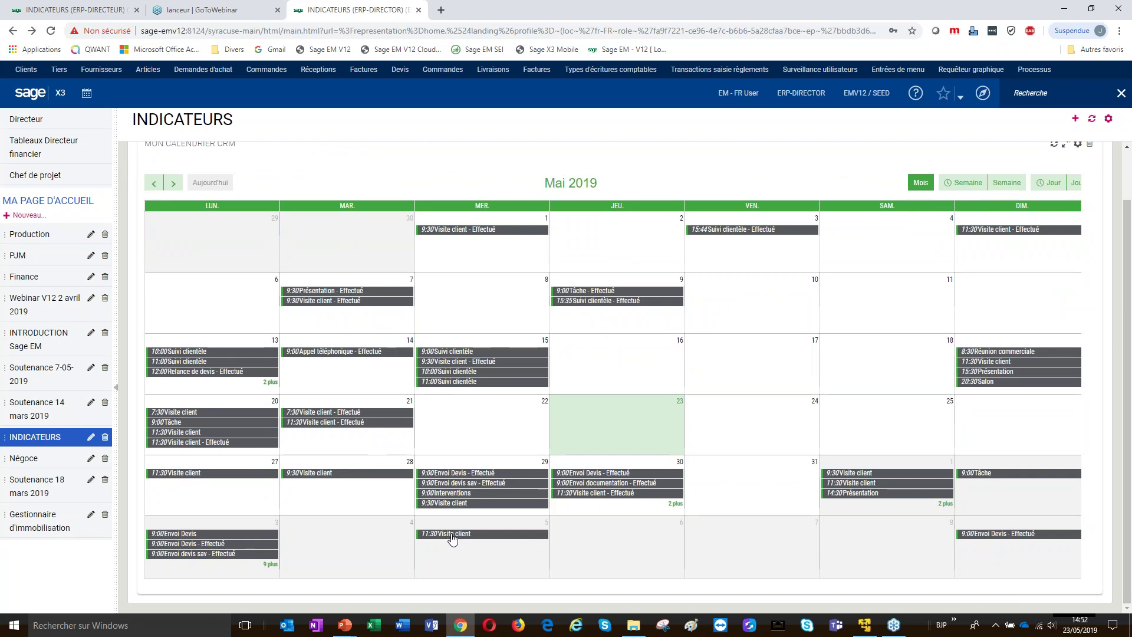
# - Open the 5 June 2019 11:30 client visit from the CRM calendar, mark it as Effectué and save it
pyautogui.click(452, 535)
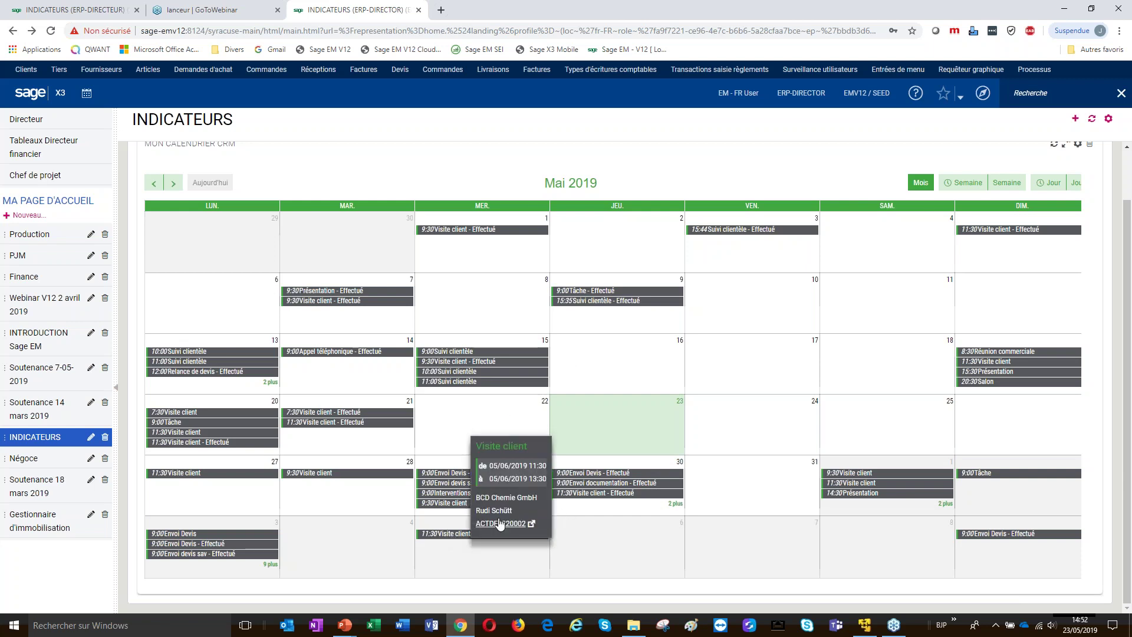
pyautogui.click(498, 524)
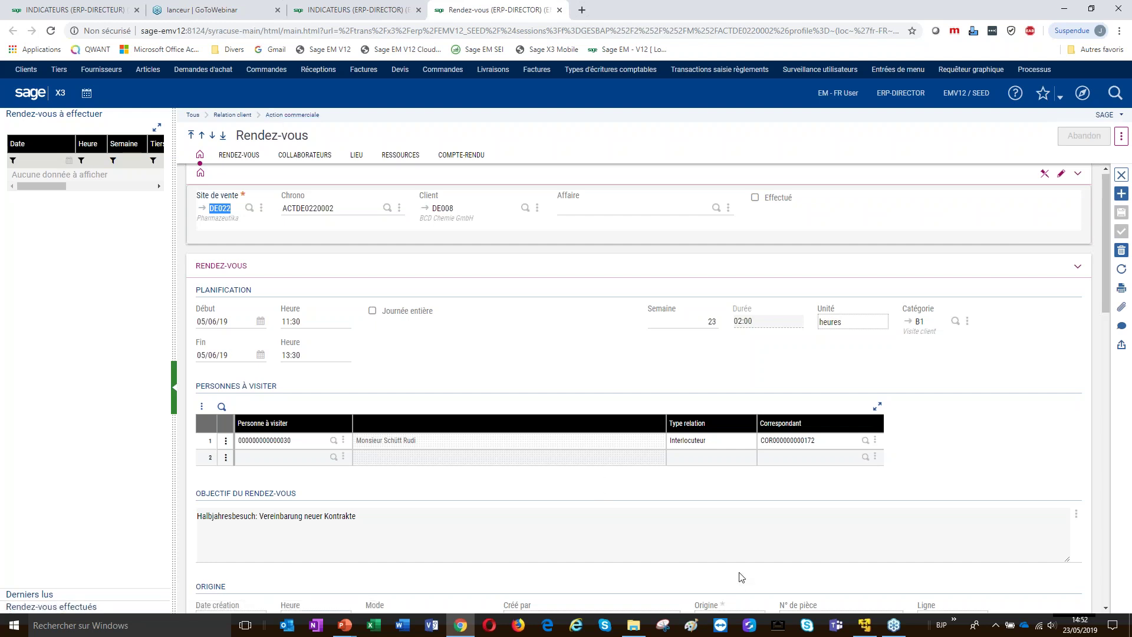
pyautogui.click(755, 197)
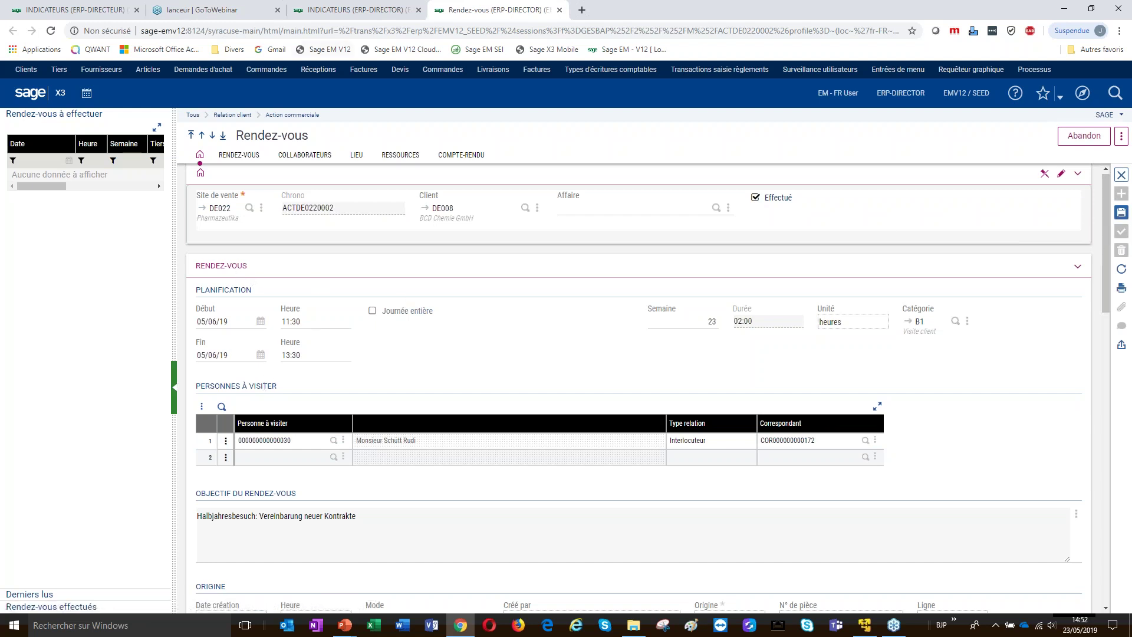
pyautogui.click(1122, 214)
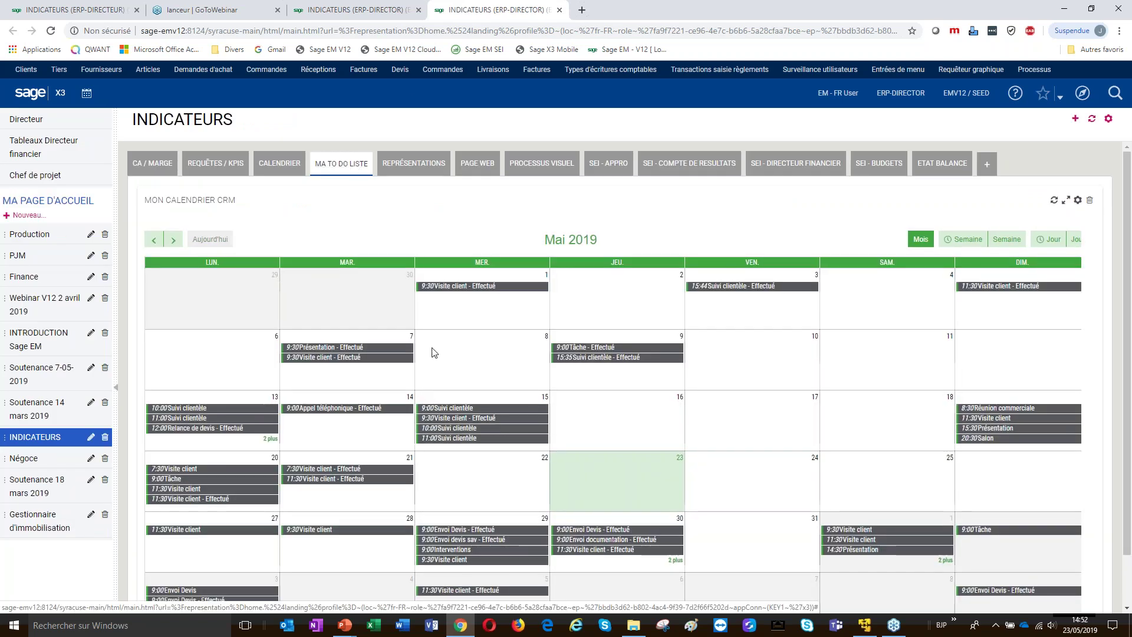
# - Display the Processus visuel page of Indicateurs and open Livraison from the Flux Négoce diagram
pyautogui.scroll(-1, 471, 412)
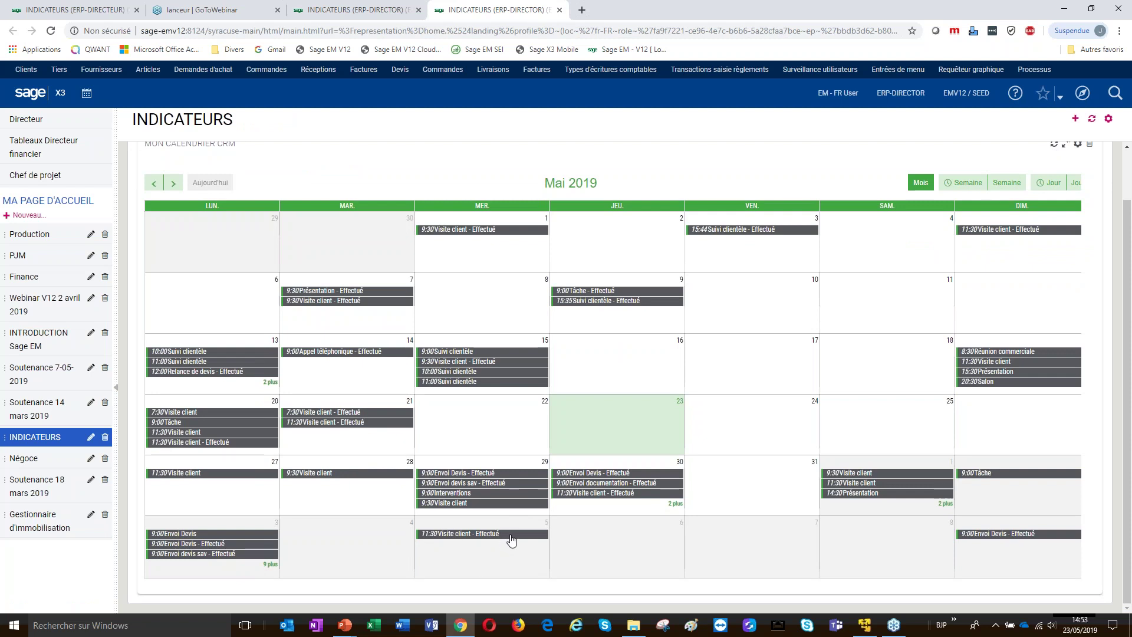
pyautogui.scroll(1, 516, 531)
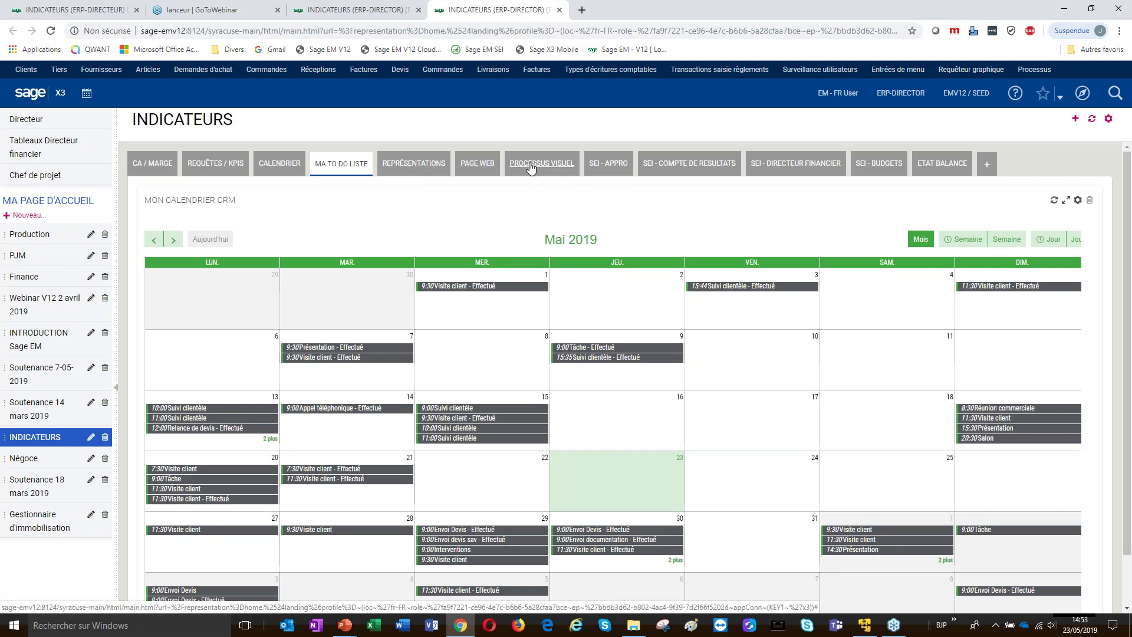
pyautogui.click(530, 168)
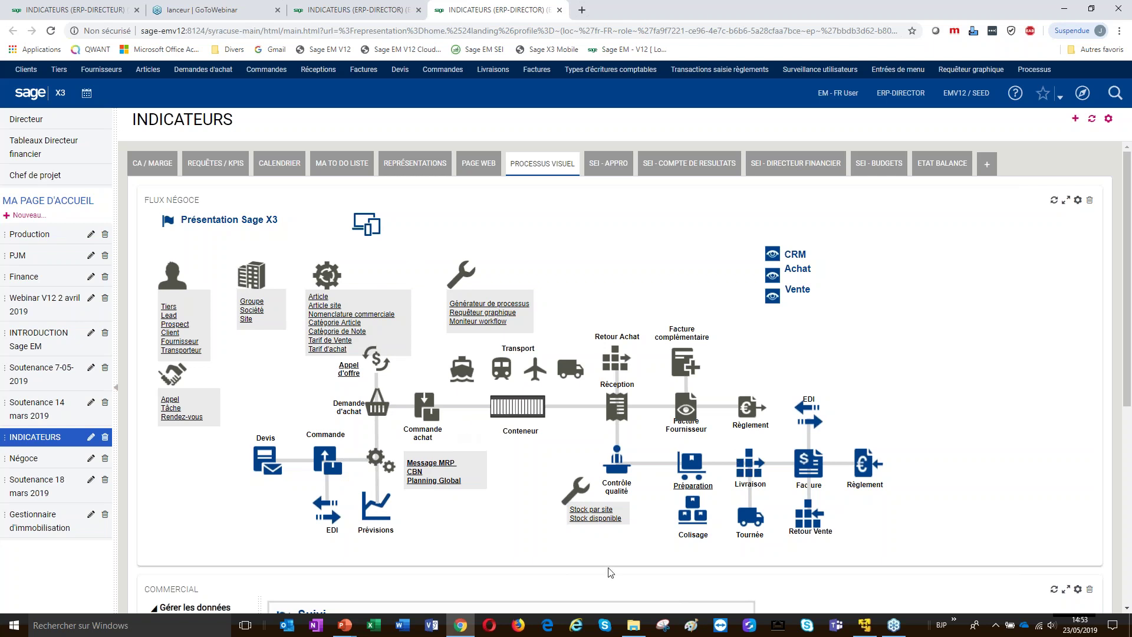
pyautogui.click(749, 469)
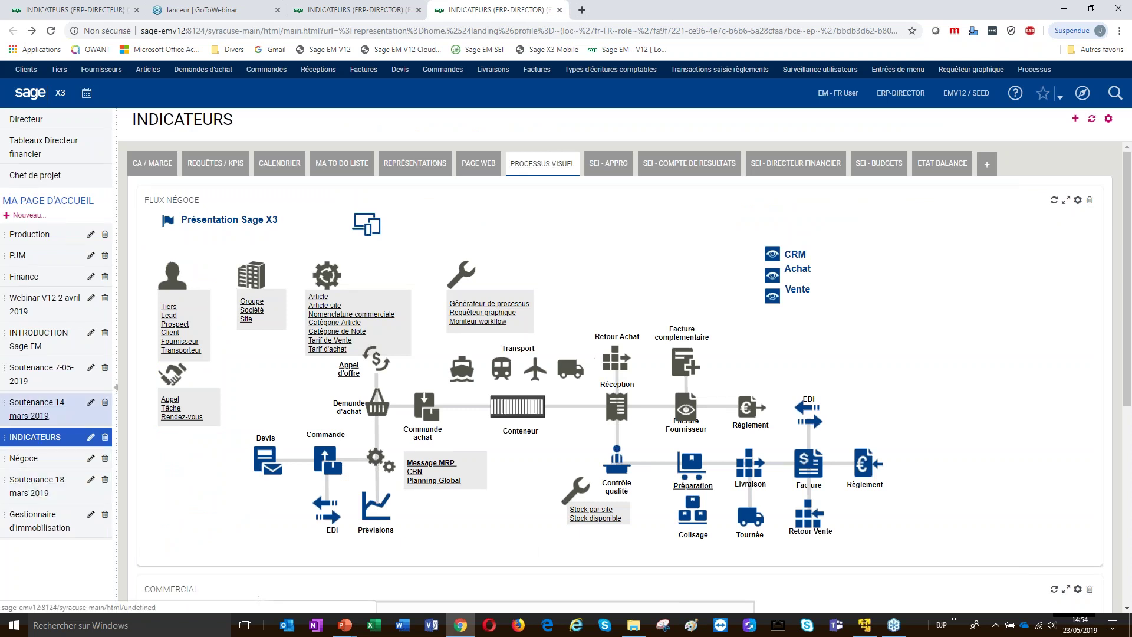
# - On the INTRODUCTION Sage EM page, view Process Ventes & ADV and the Process Comptables diagrams for Ecritures de cut-off and Calculer les provisions
pyautogui.click(31, 340)
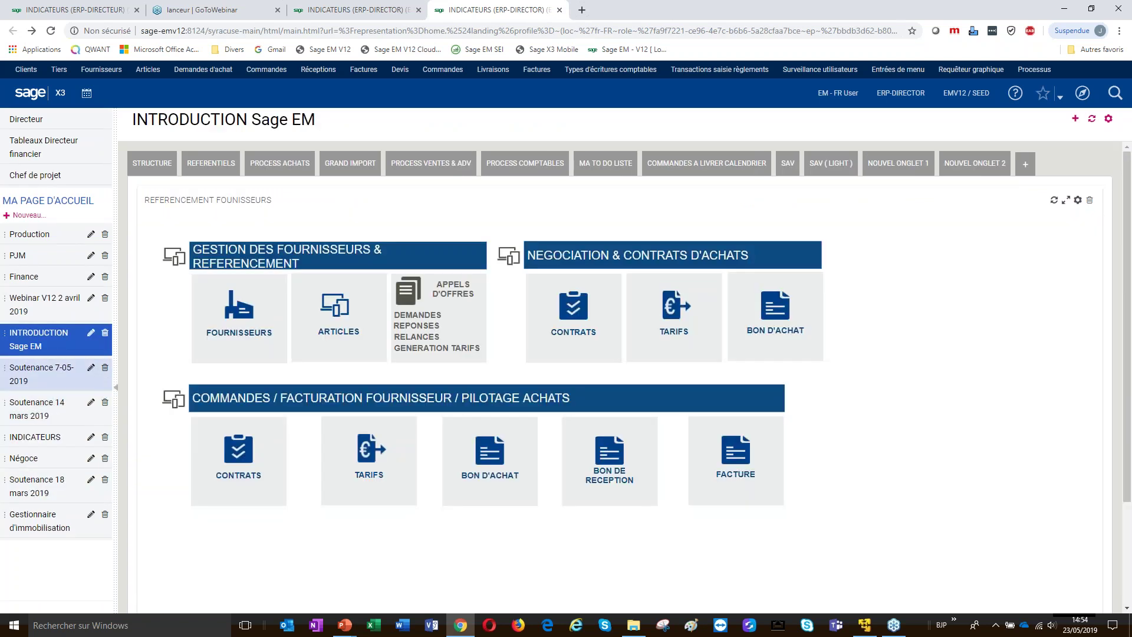
pyautogui.click(431, 163)
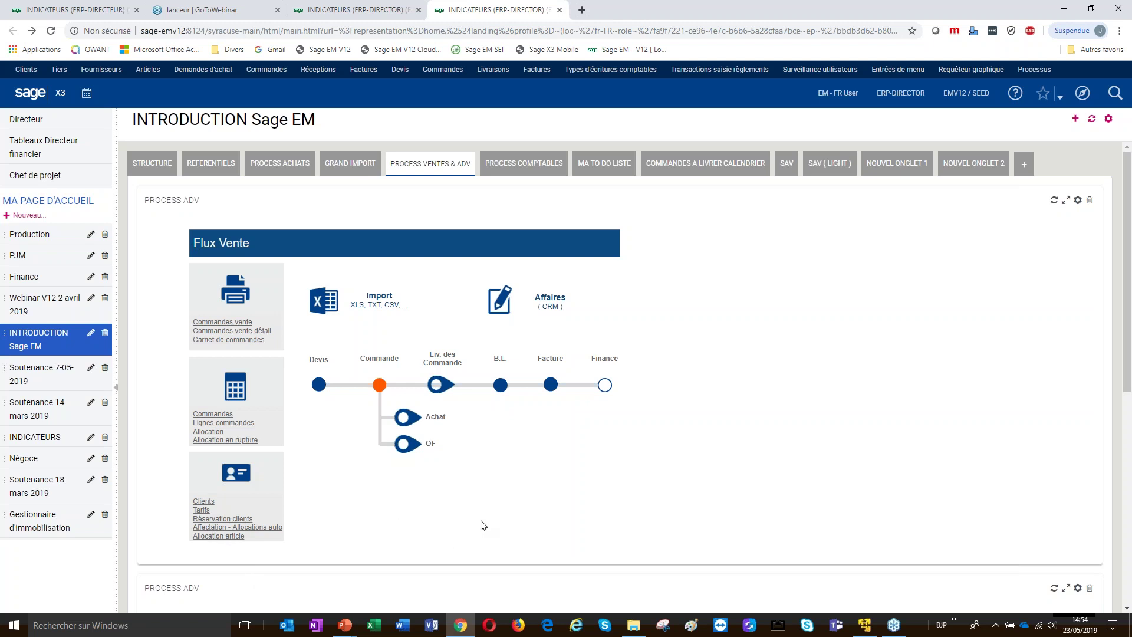
pyautogui.click(523, 165)
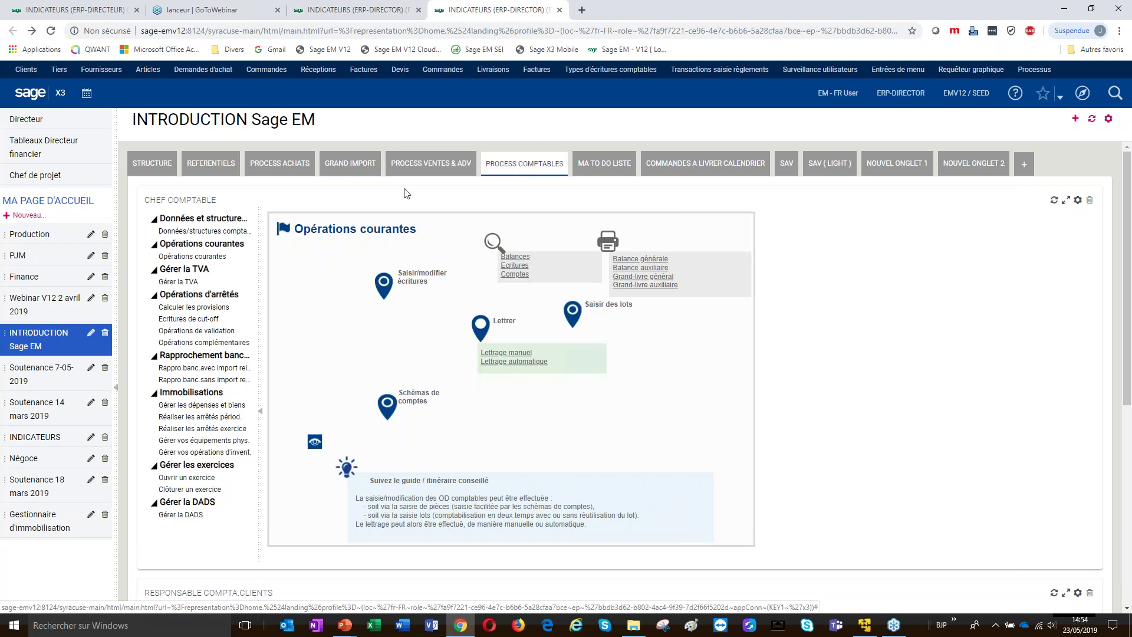
pyautogui.click(189, 319)
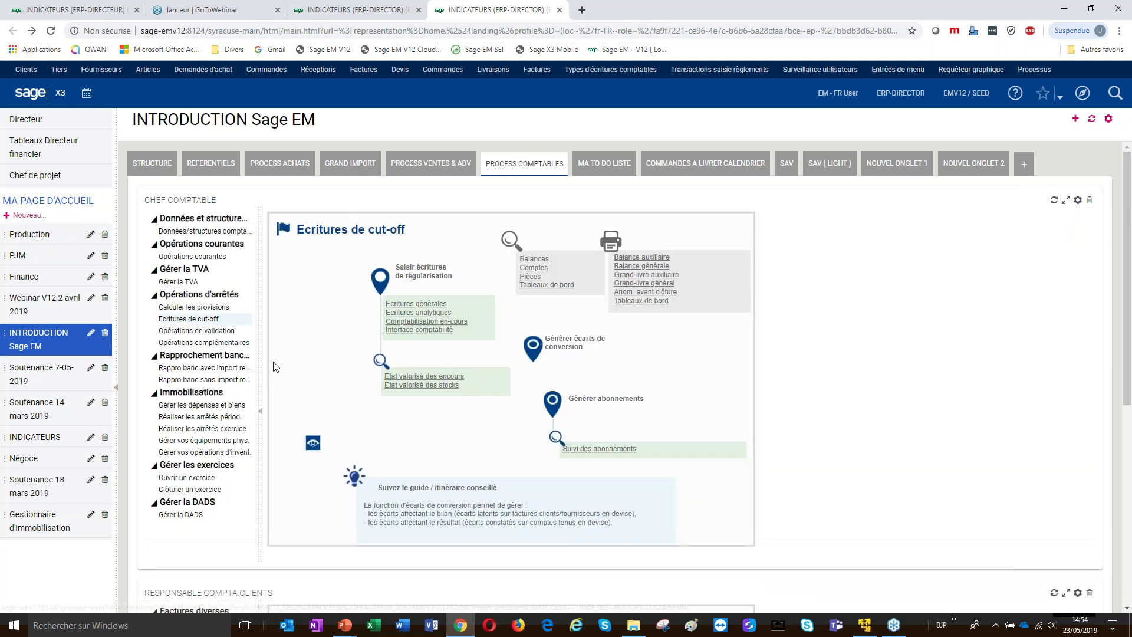
pyautogui.click(196, 309)
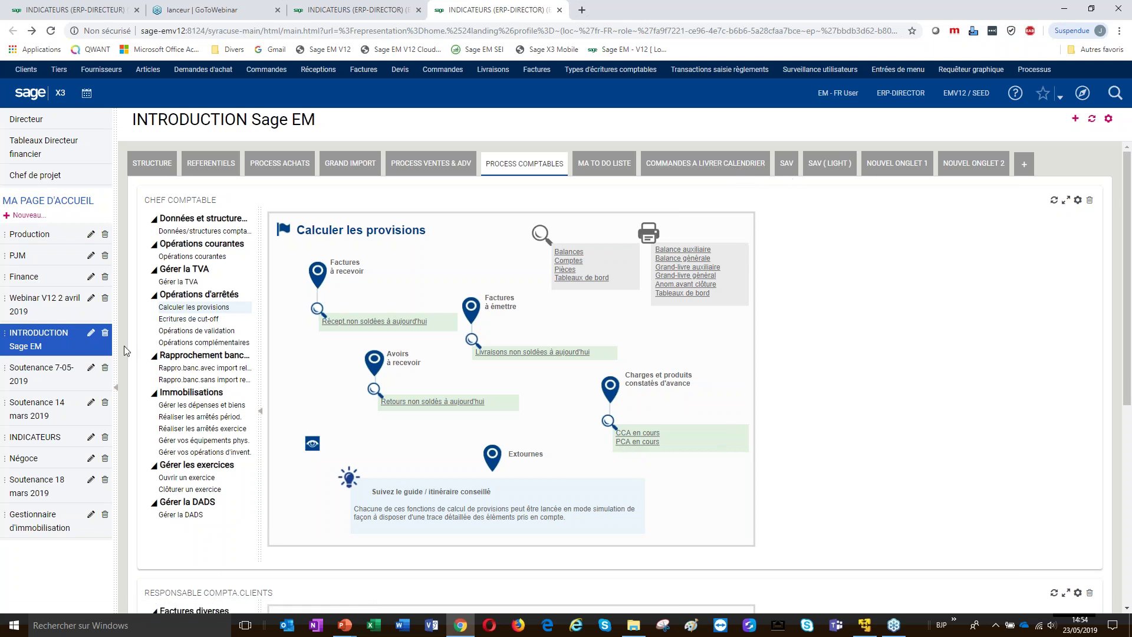
# - Filter the SEI - Appro dashboard in Indicateurs to the year 2018, and view the SEI - Directeur financier dashboard
pyautogui.click(33, 438)
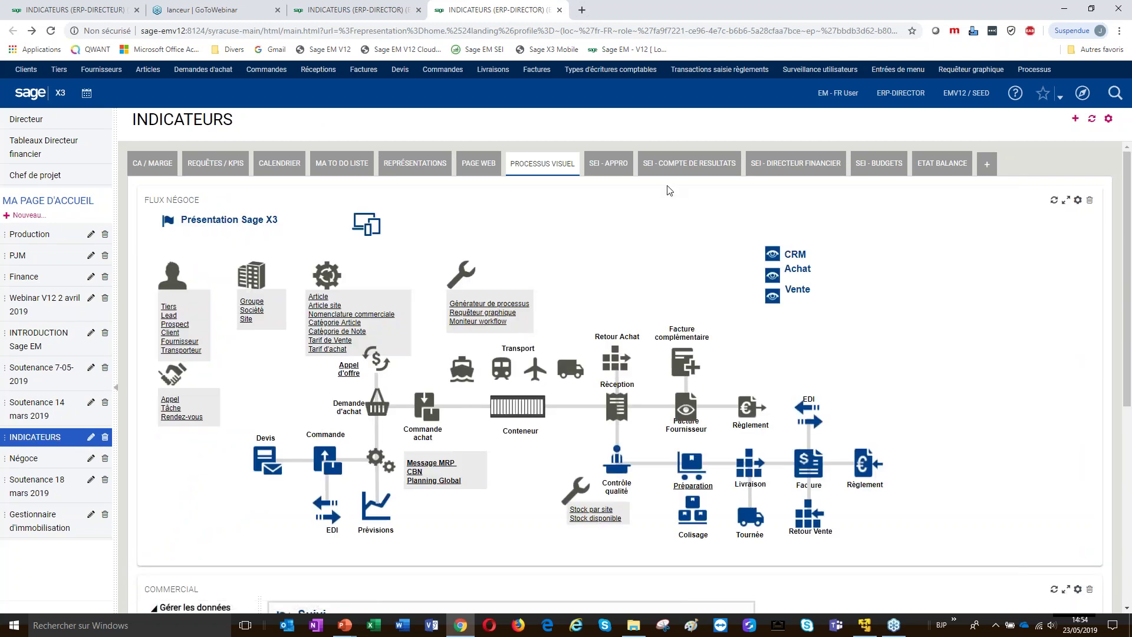
pyautogui.click(613, 165)
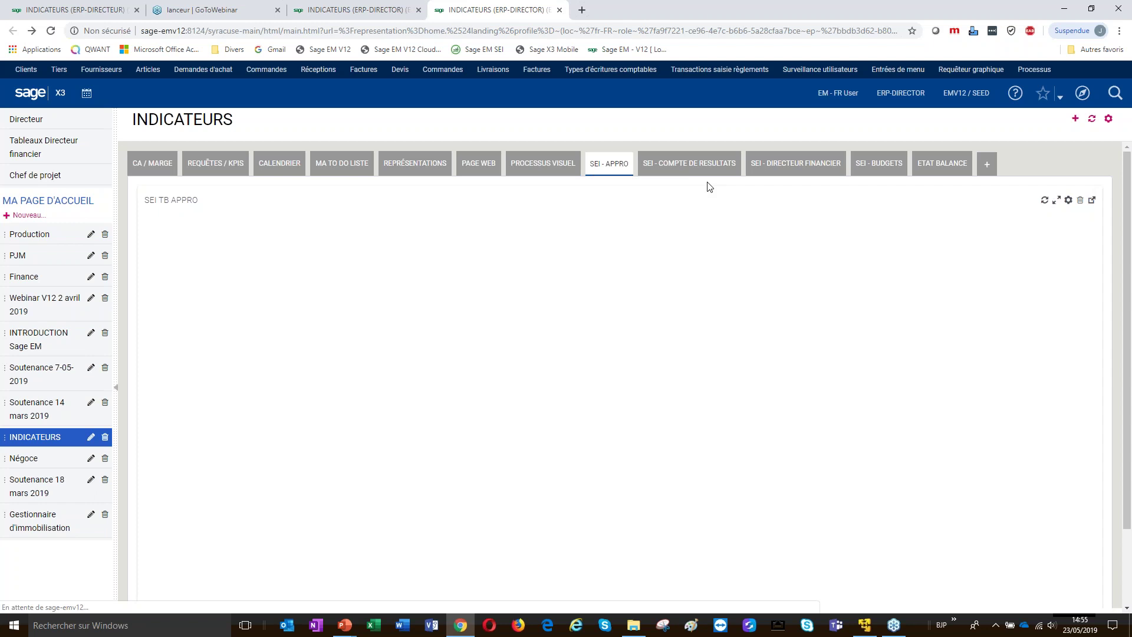
pyautogui.click(607, 170)
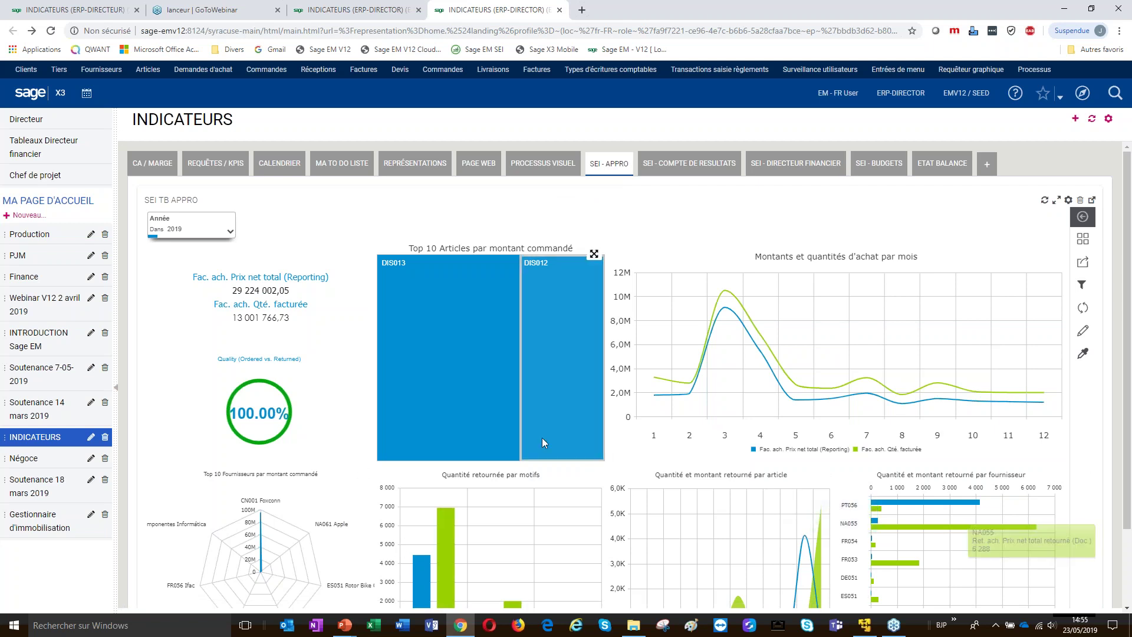
pyautogui.click(224, 229)
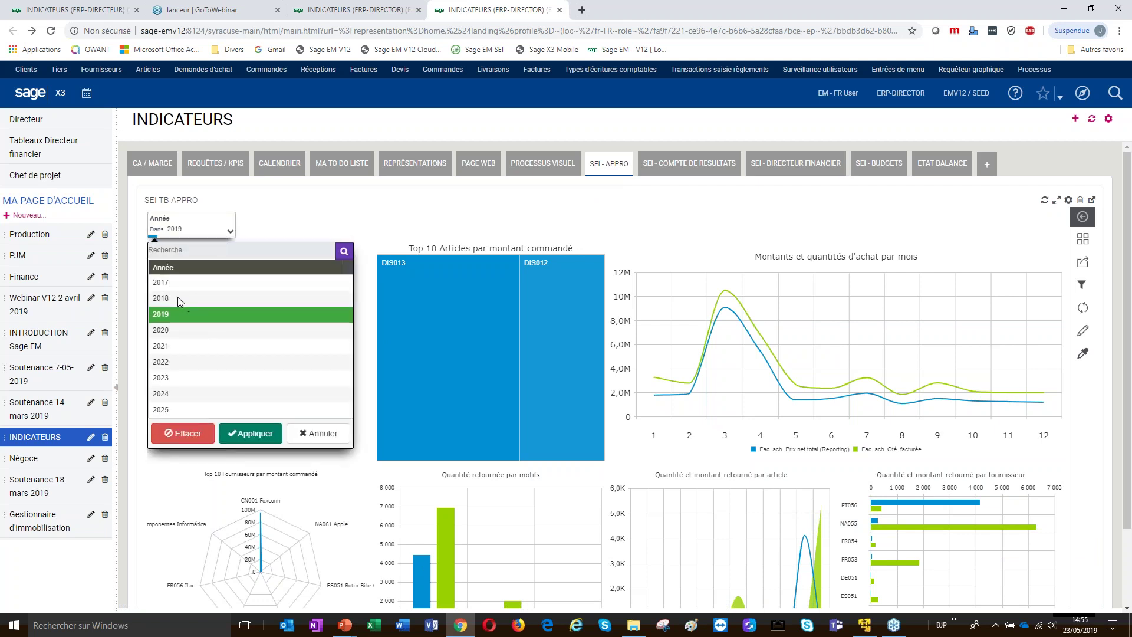
pyautogui.click(178, 297)
pyautogui.click(253, 435)
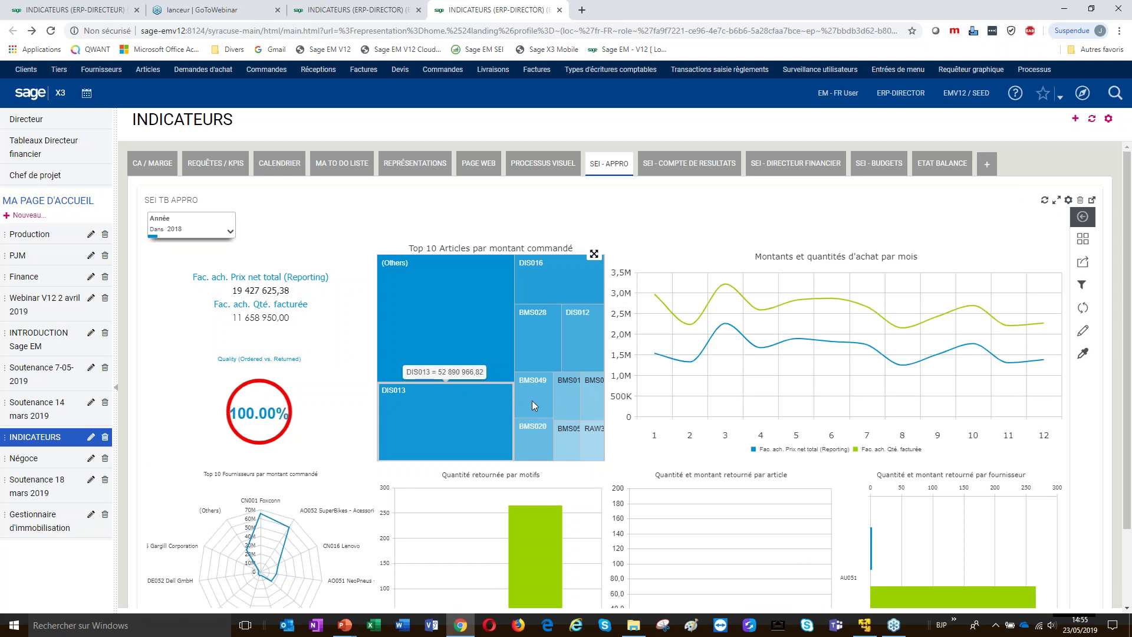
pyautogui.click(786, 166)
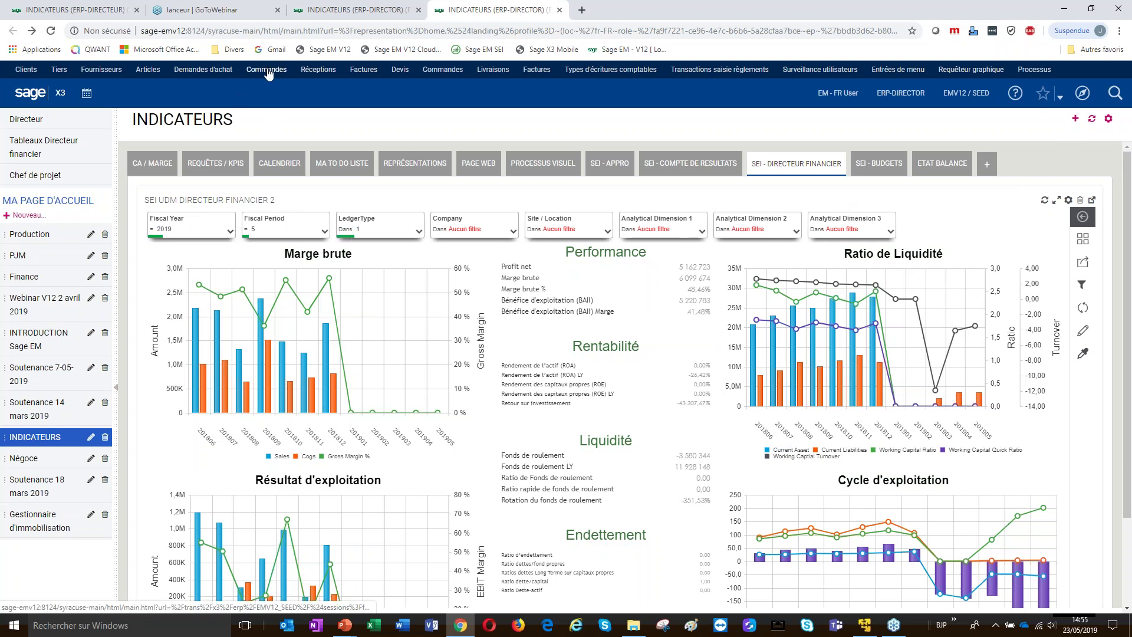
# - Open the Article record from Référentiels on the INTRODUCTION Sage EM page and start customising its page layout
pyautogui.click(25, 345)
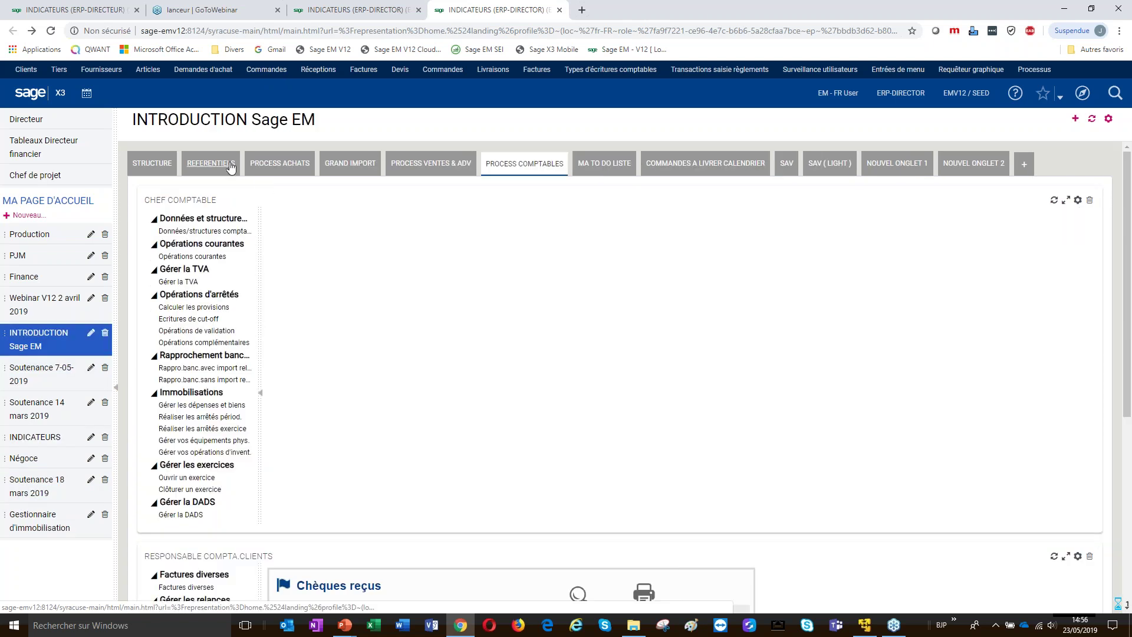
pyautogui.click(210, 164)
pyautogui.click(458, 330)
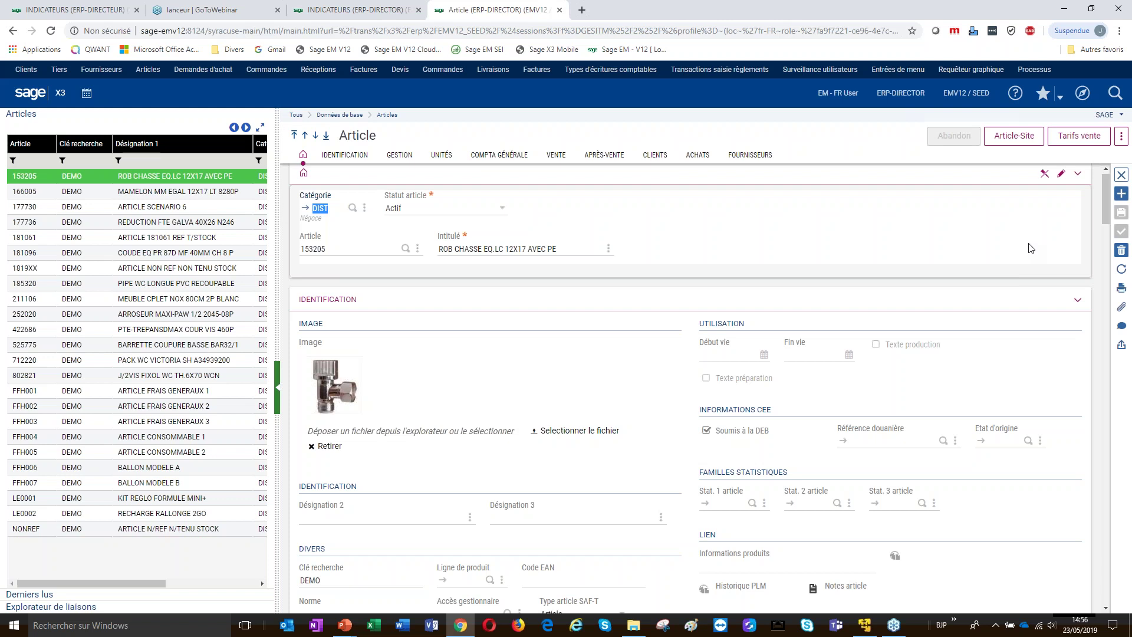
pyautogui.click(1120, 117)
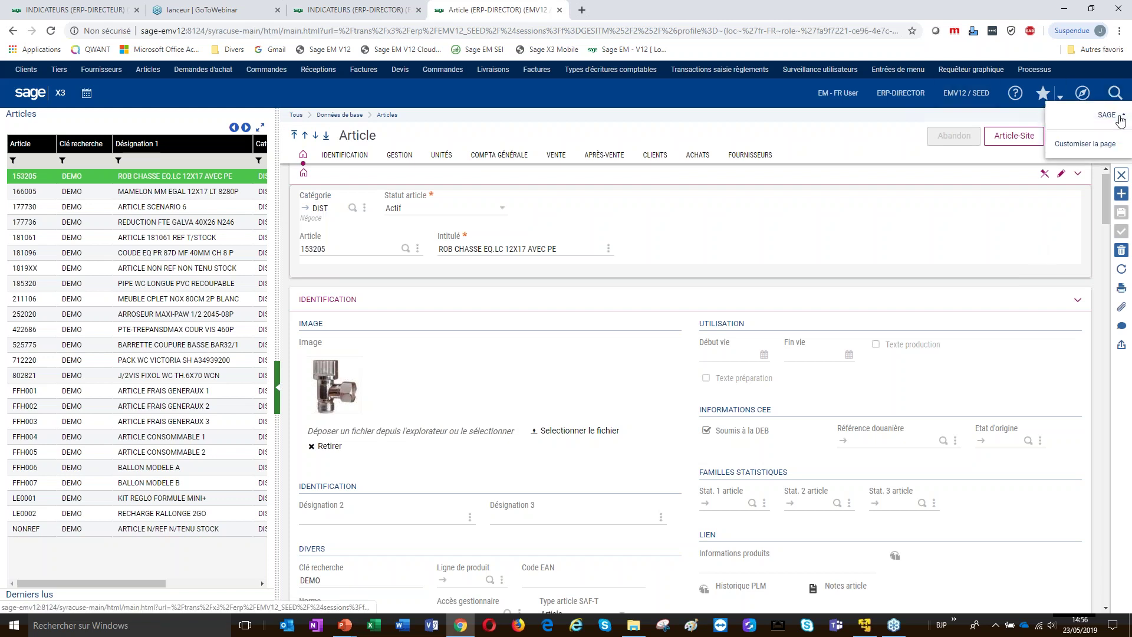
pyautogui.click(1104, 149)
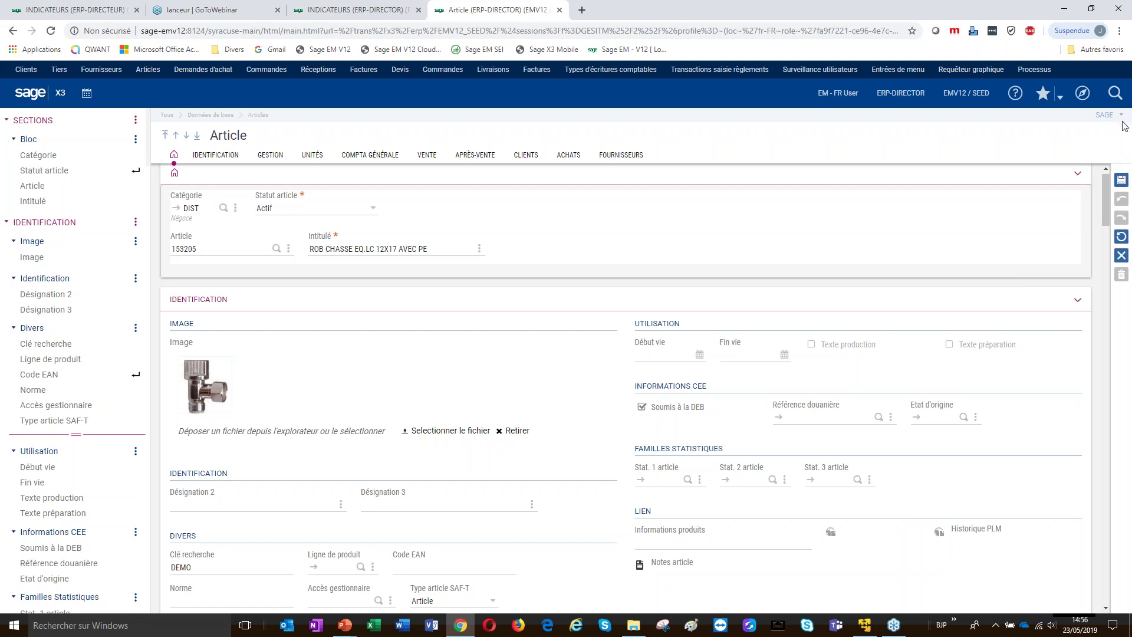
# - Open Demandes d'achat, collapse the record list, pin the additional actions beside the form, and close the function
pyautogui.click(217, 75)
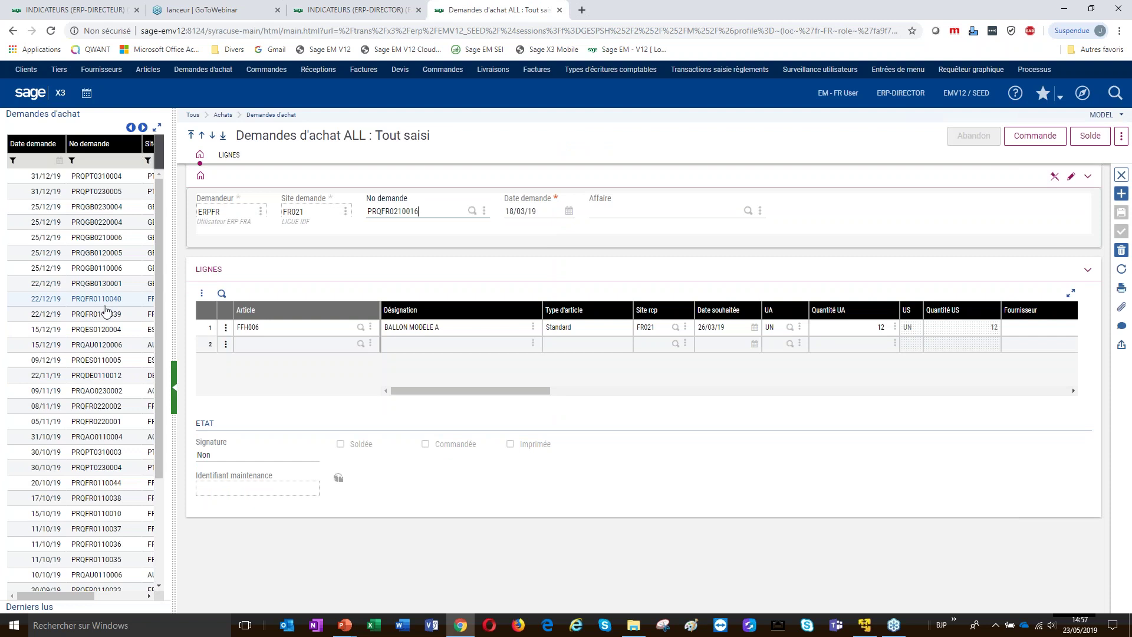
pyautogui.click(174, 387)
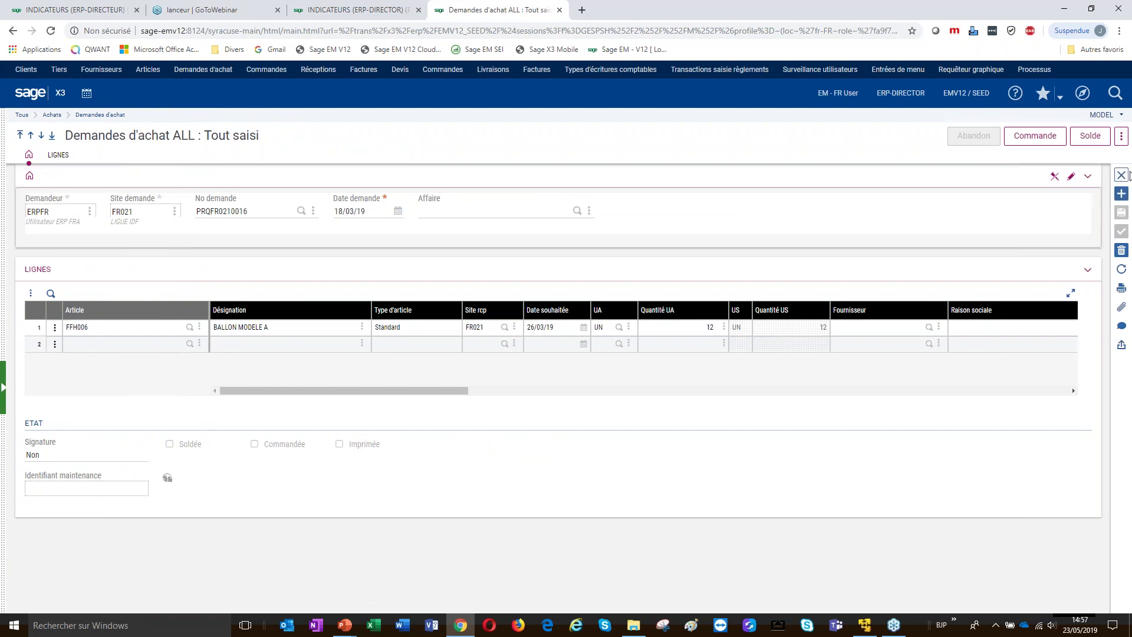
pyautogui.click(1120, 135)
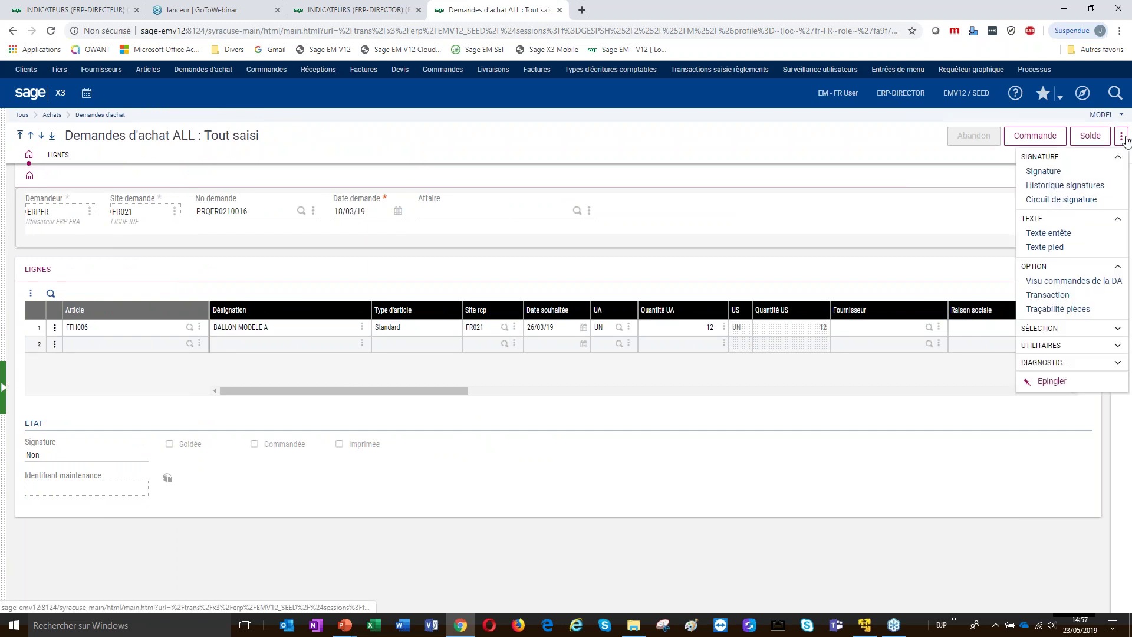
pyautogui.click(1038, 382)
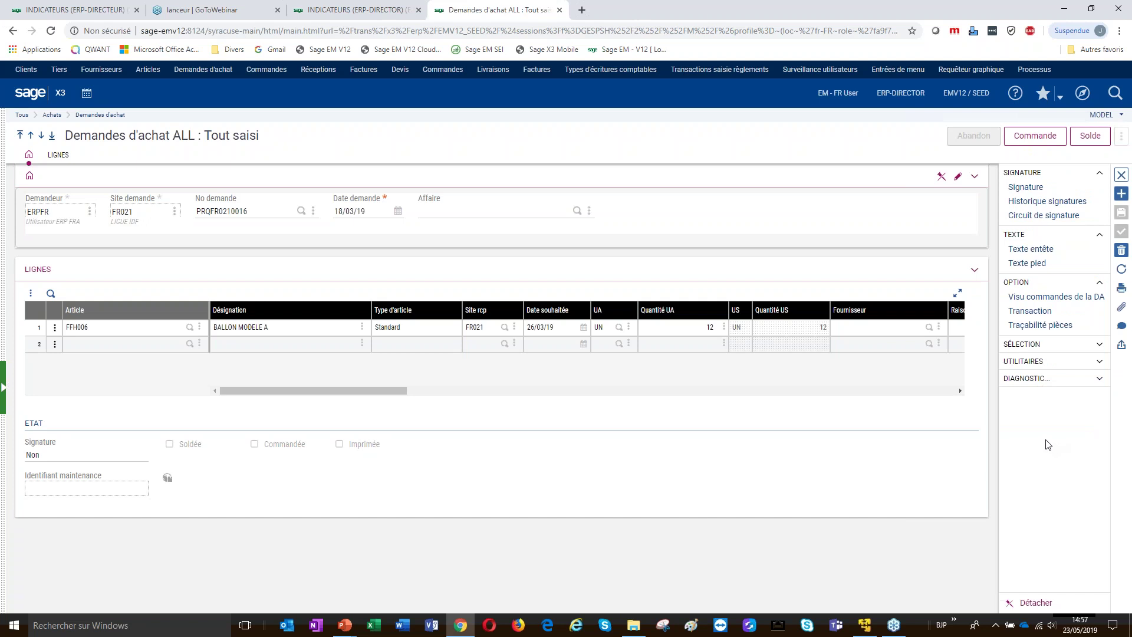
pyautogui.click(1123, 176)
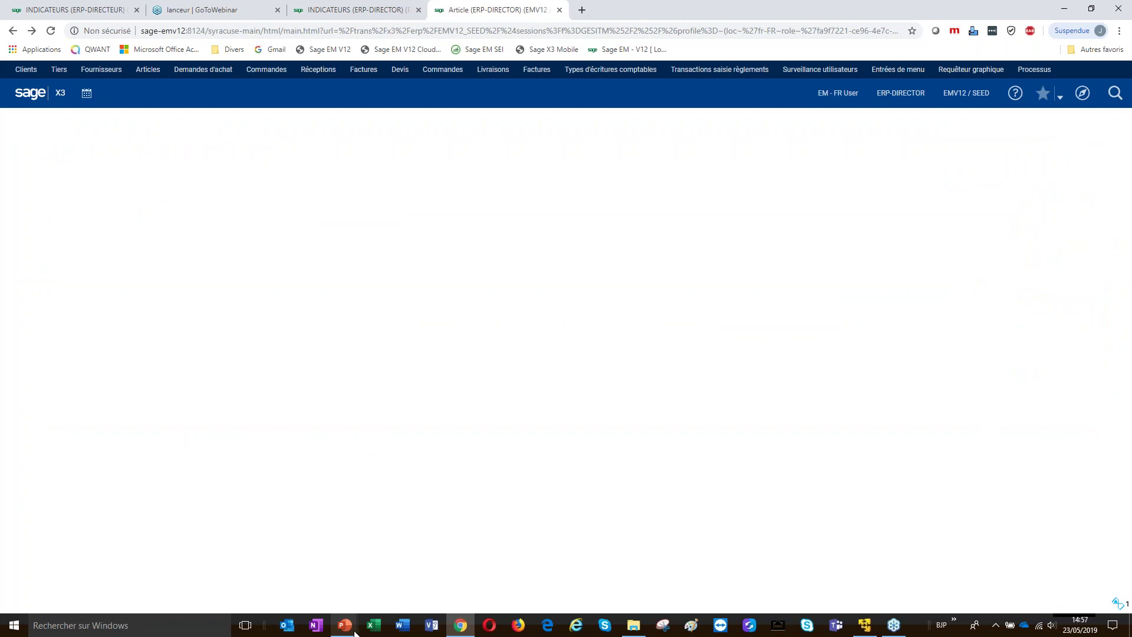
# - Switch to the PowerPoint slideshow, start the embedded Sage X3 demo video and skip through its sales order section
pyautogui.moveTo(351, 632)
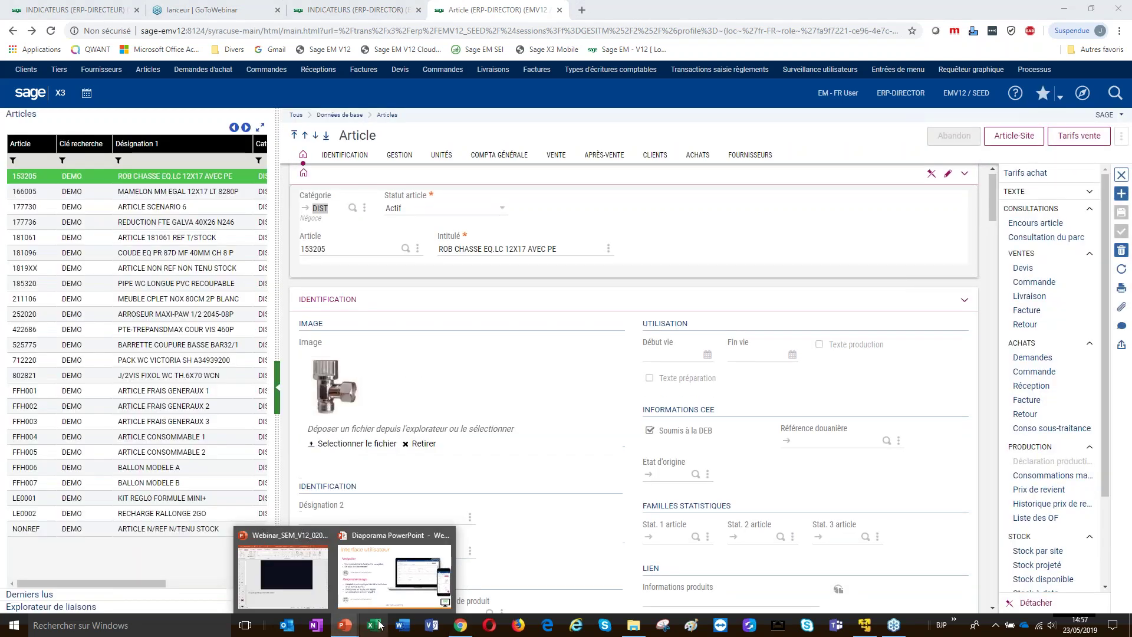
pyautogui.click(372, 592)
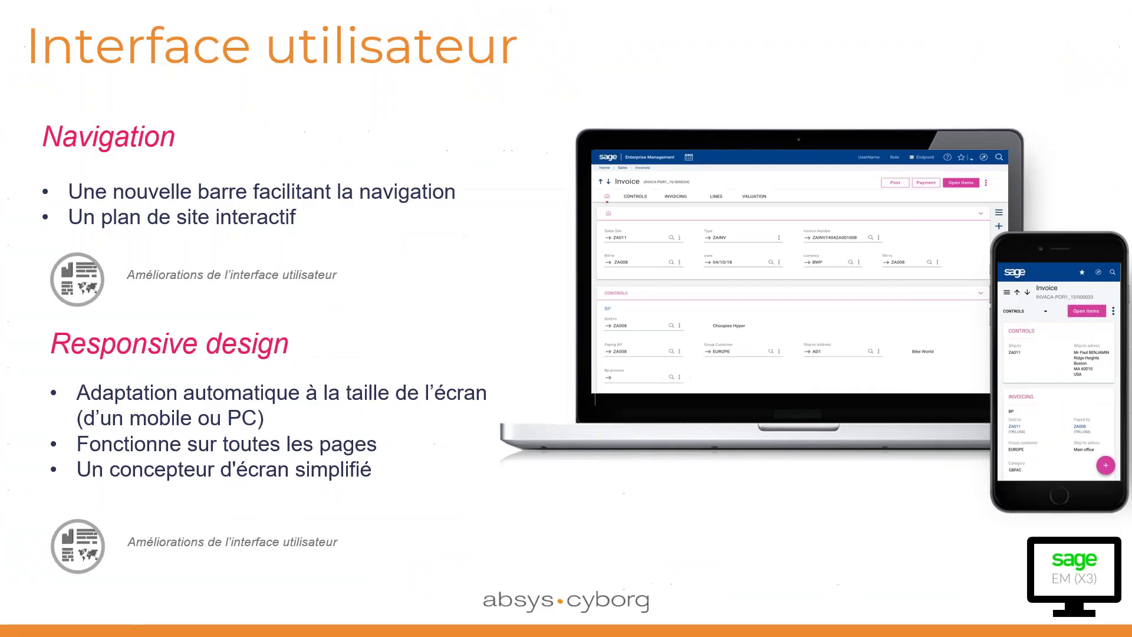
pyautogui.click(550, 491)
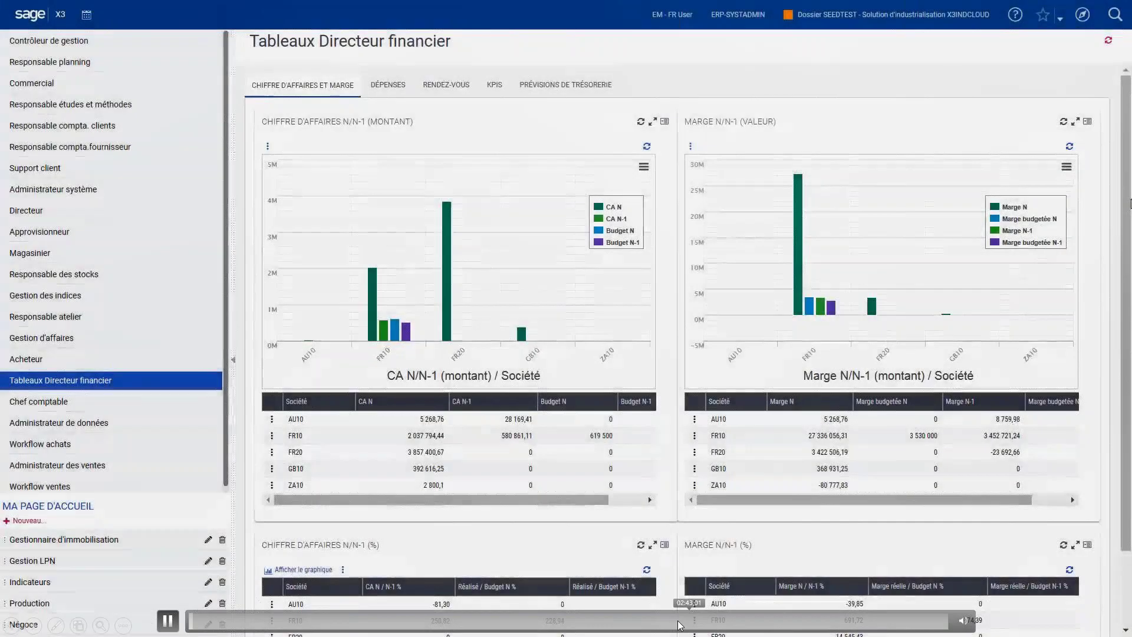
pyautogui.click(679, 625)
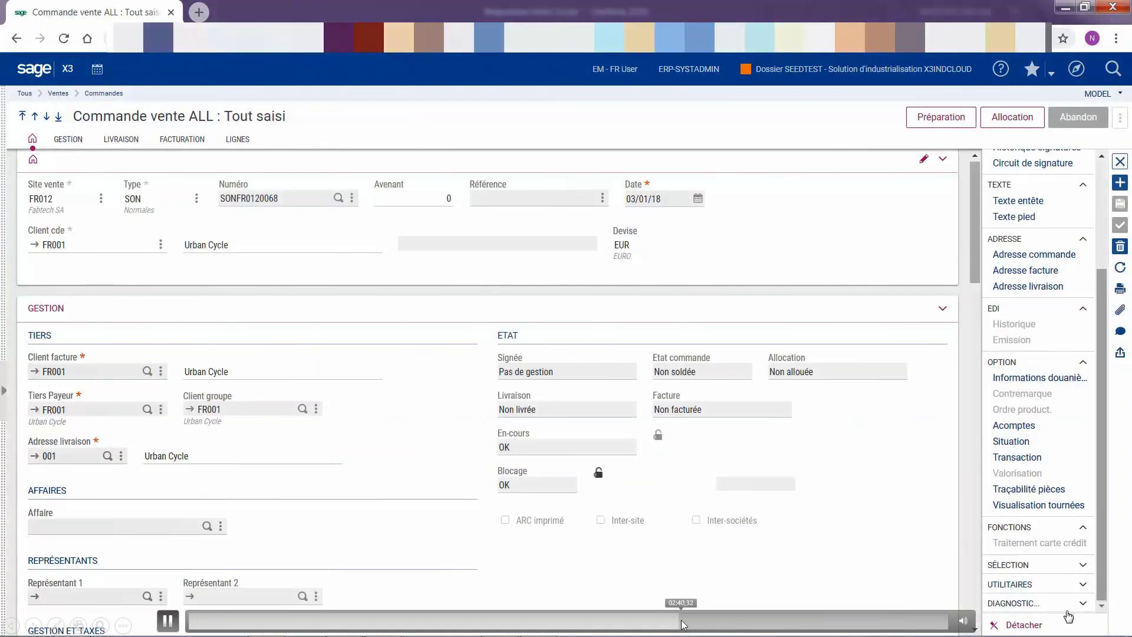
pyautogui.click(1054, 631)
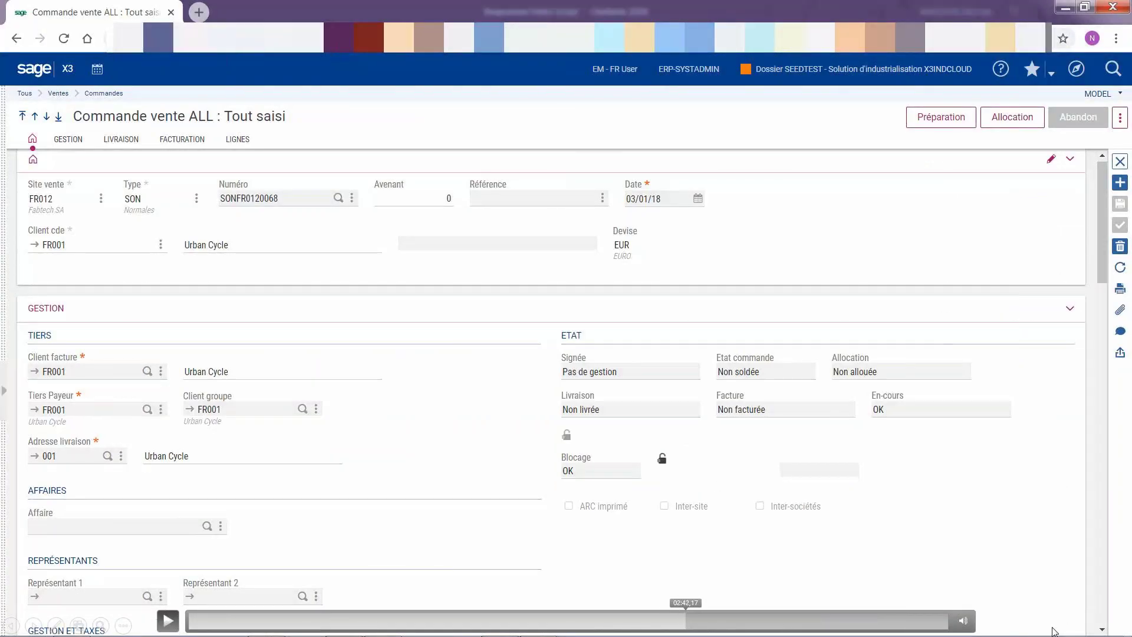
pyautogui.click(689, 624)
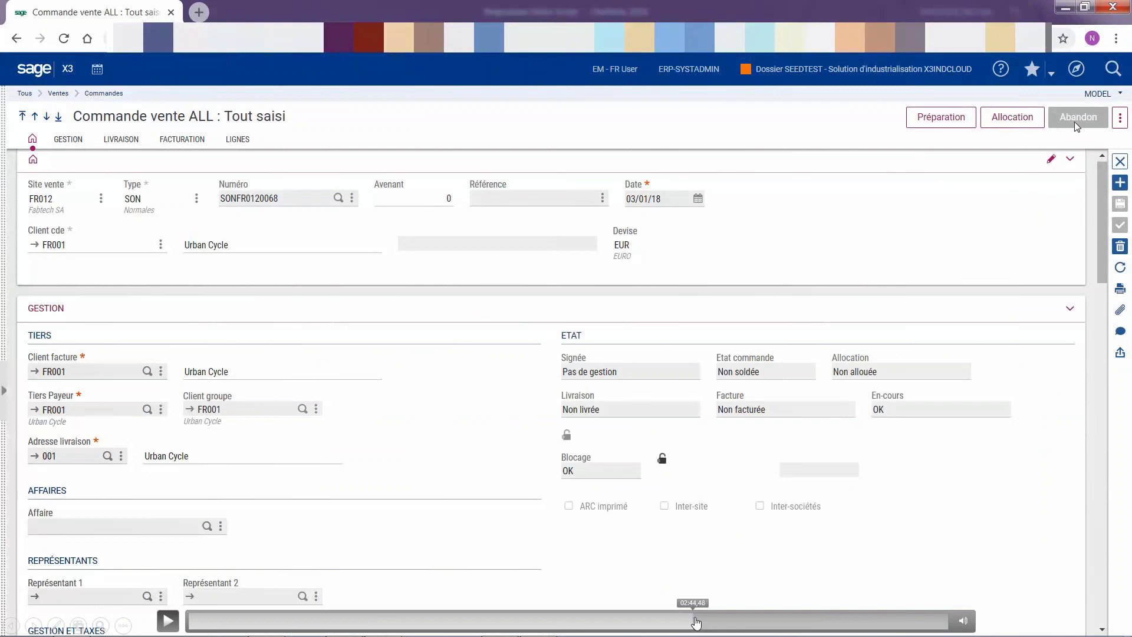
pyautogui.click(696, 622)
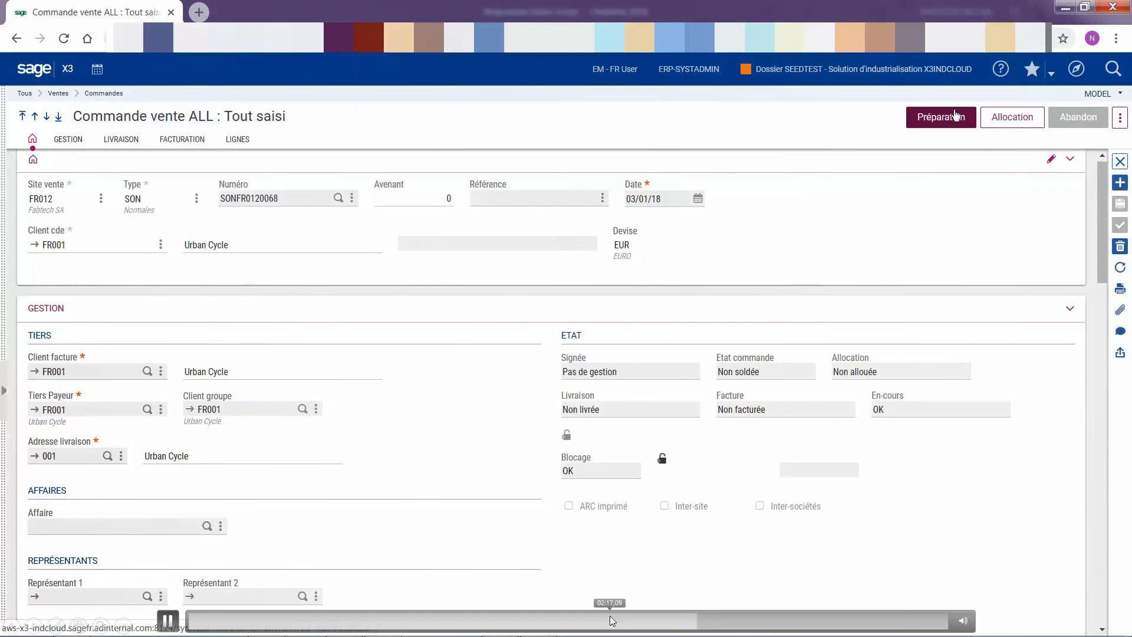
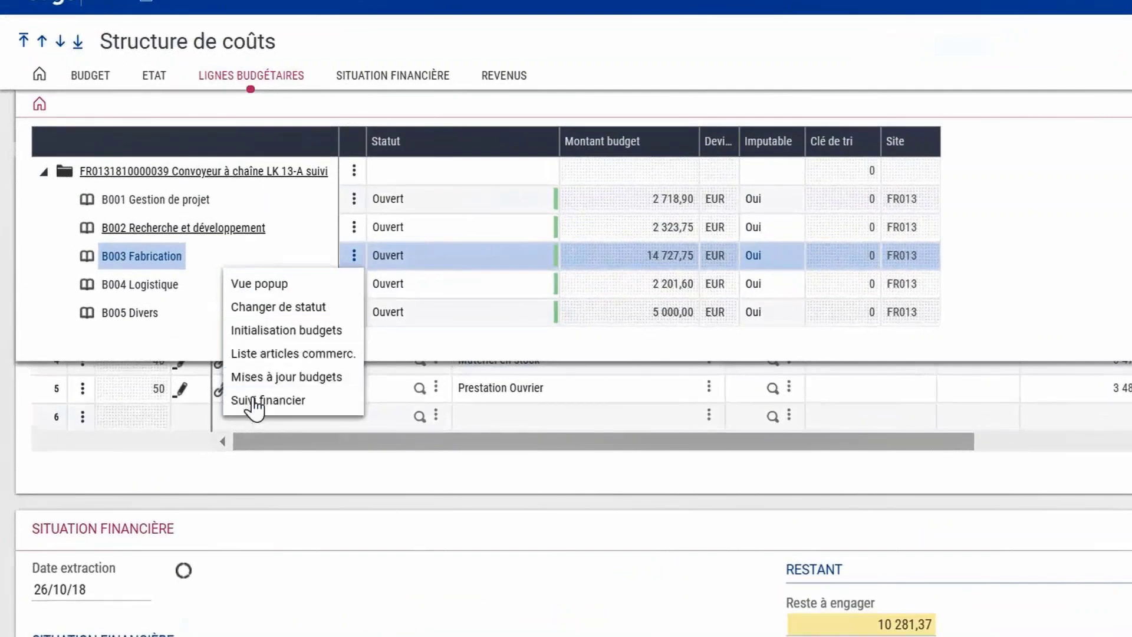
# - Open the Suivi financier of budget B003 Fabrication, expand MATERIALS Matériaux, and open the detail of STDPRODUCT Matériel en stock
pyautogui.click(254, 400)
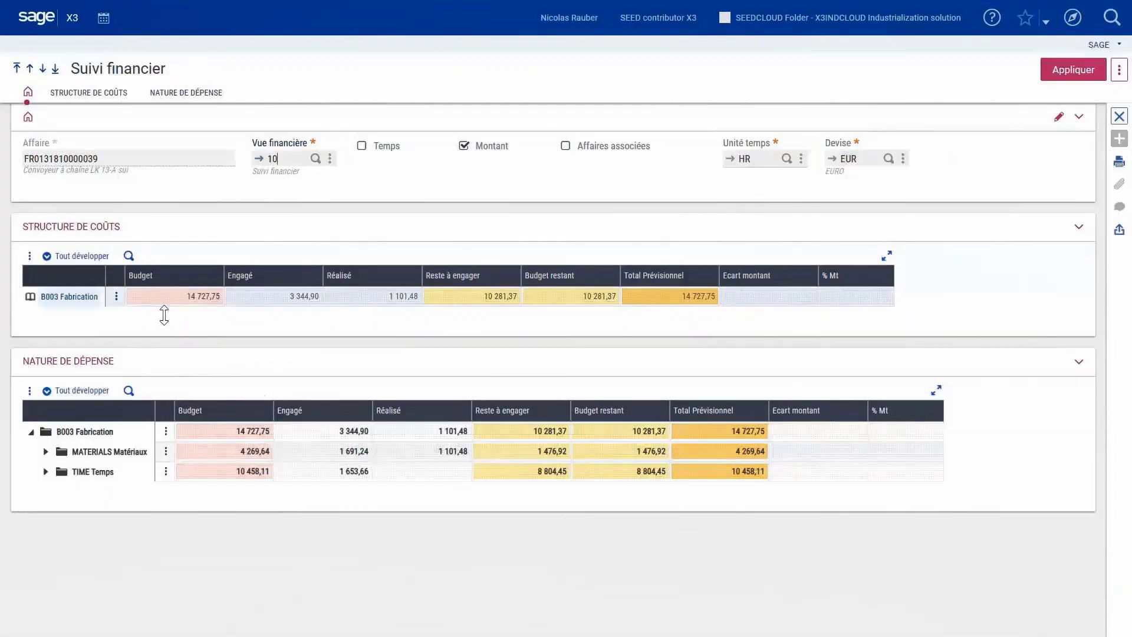
pyautogui.click(46, 452)
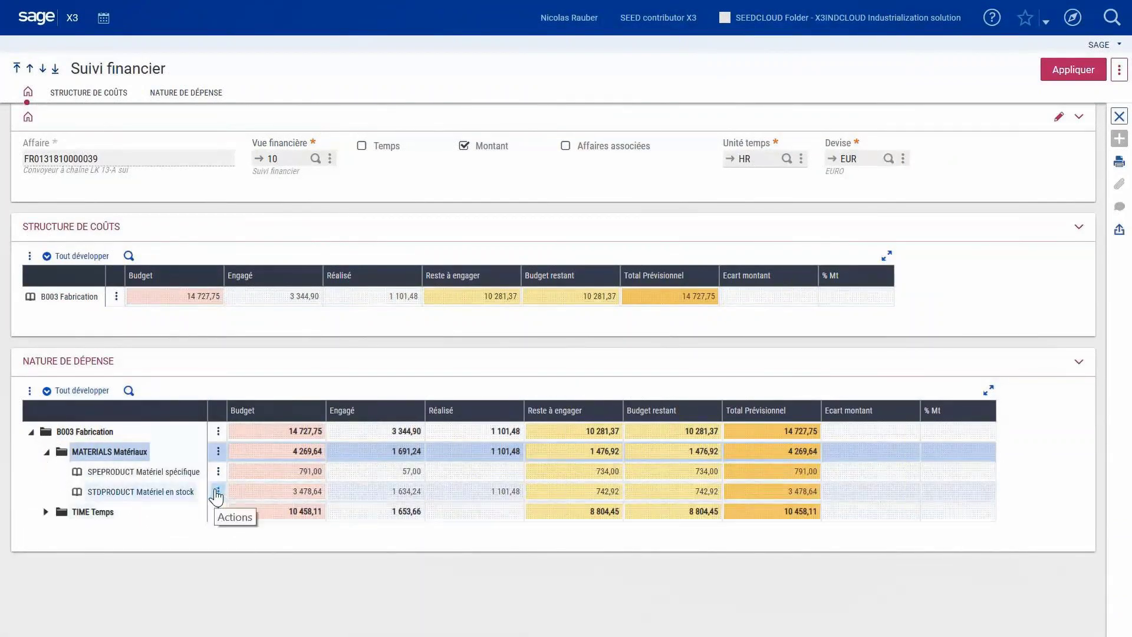
pyautogui.click(216, 494)
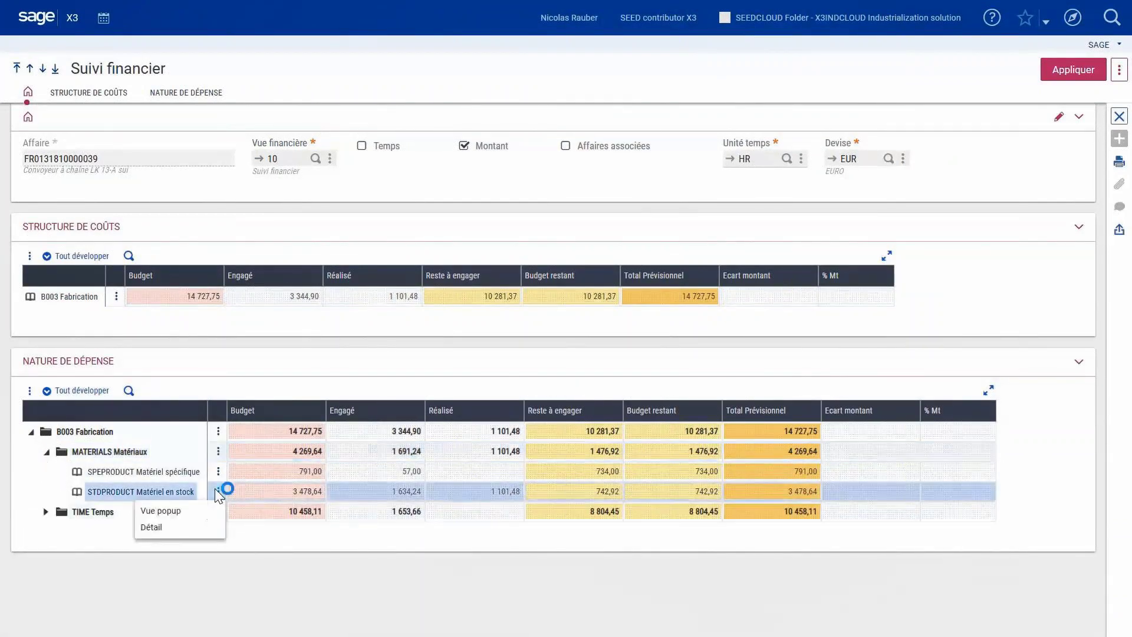
pyautogui.click(150, 529)
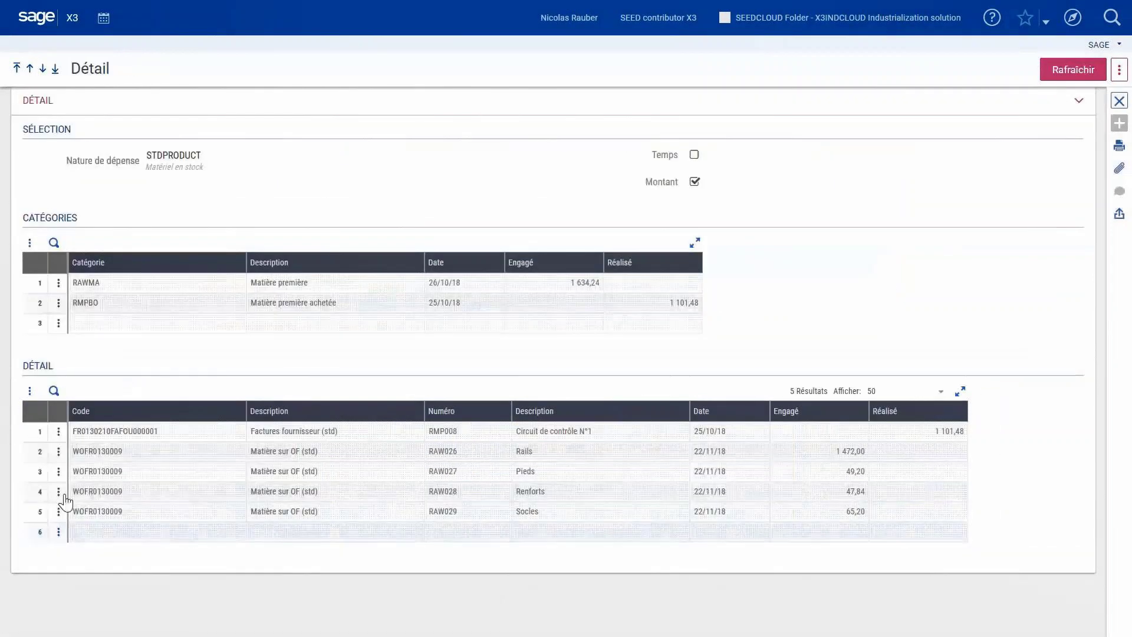
# - Open the manufacturing order behind the RAW027 Pieds line with the ALL transaction, view its components, and close the order
pyautogui.click(58, 472)
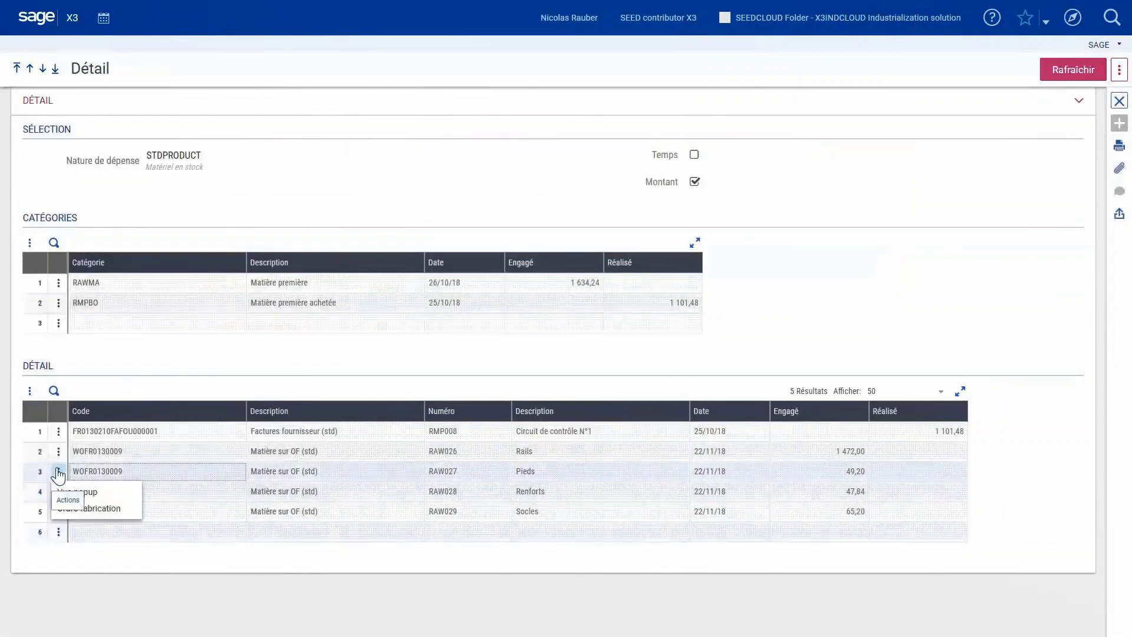
pyautogui.click(88, 509)
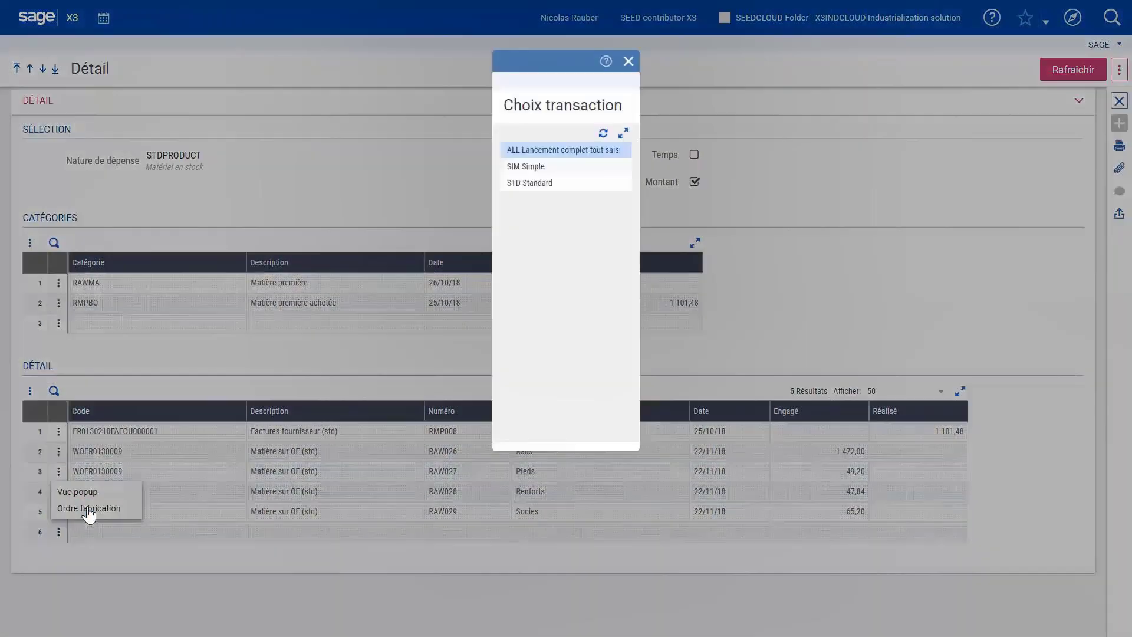
pyautogui.click(550, 155)
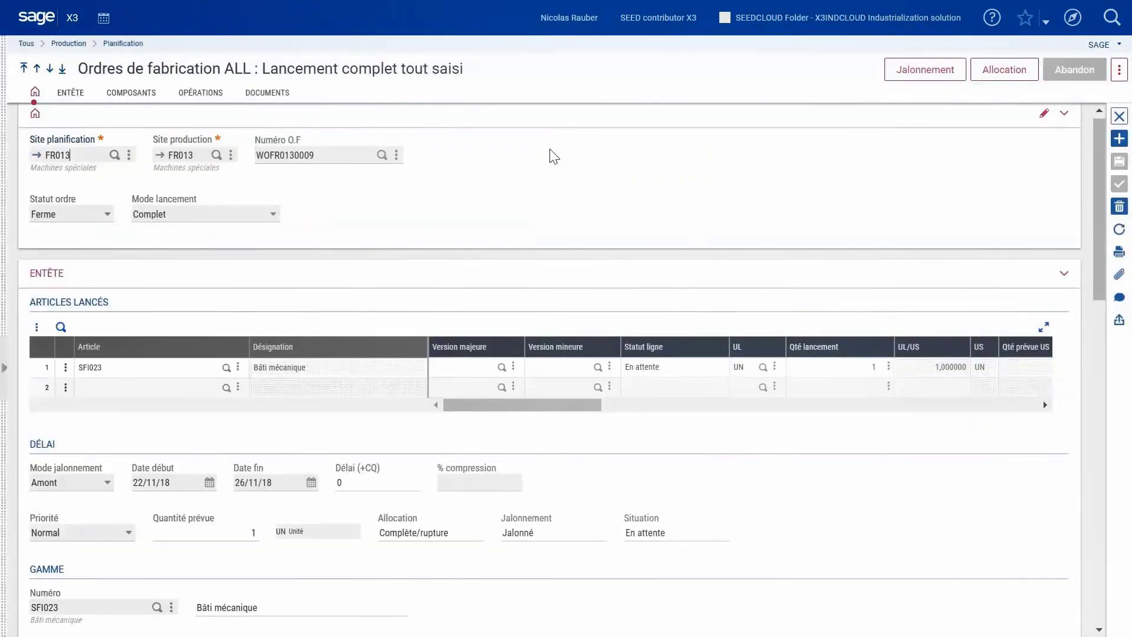
pyautogui.click(145, 93)
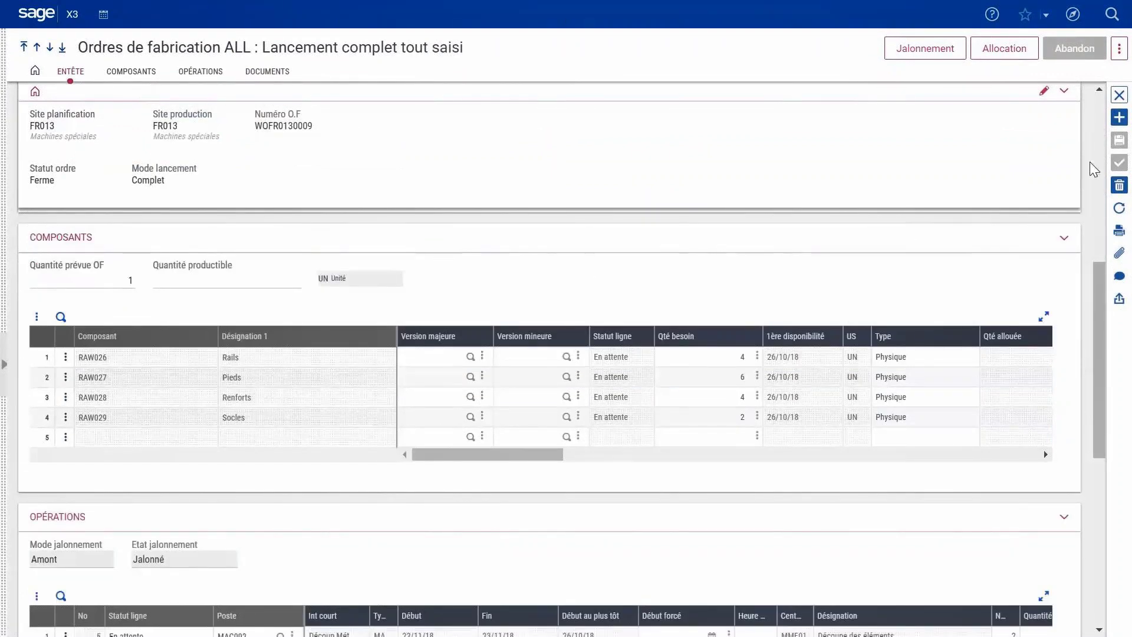
pyautogui.click(1119, 100)
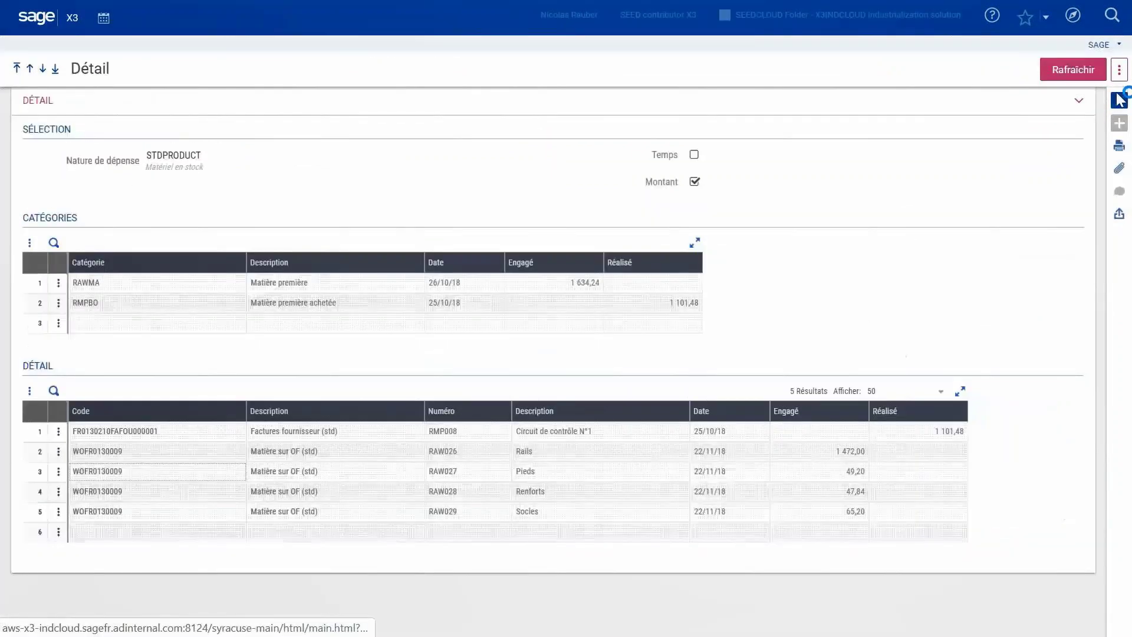
# - Close Détail, Suivi financier and Structure de coûts to return to Gestion des affaires, and view the project's Affaires associées section
pyautogui.click(1119, 101)
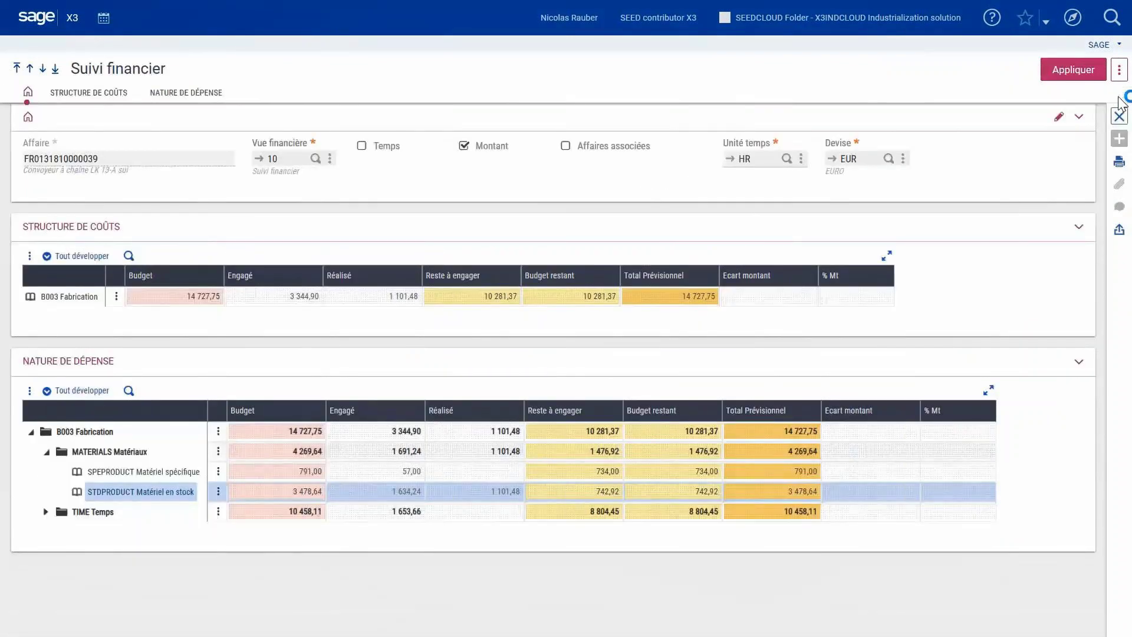
pyautogui.click(1119, 116)
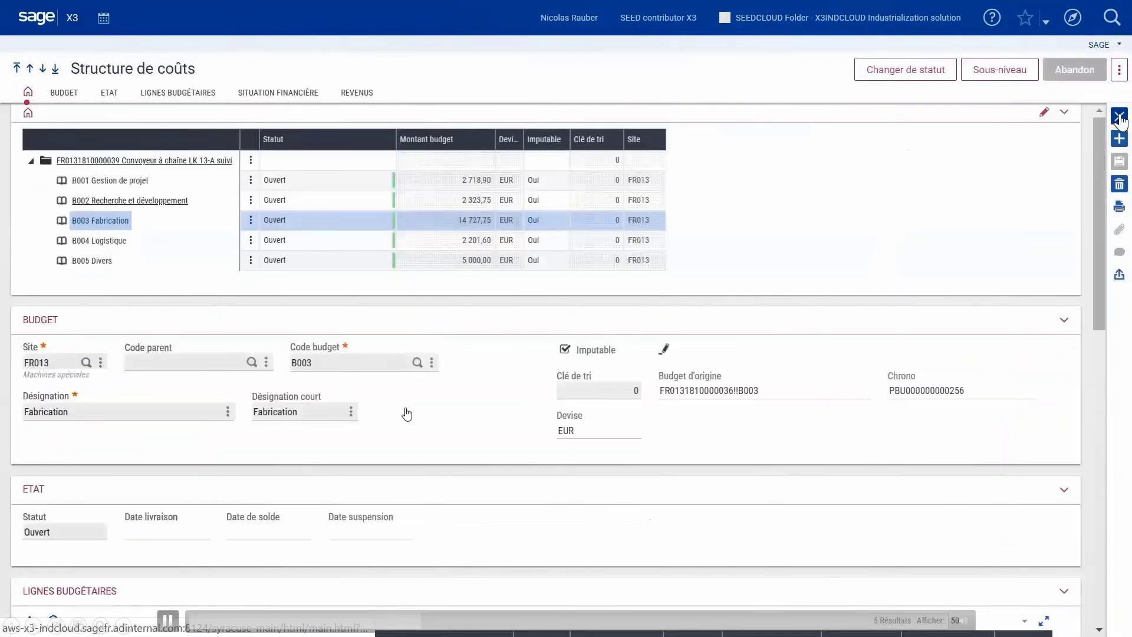
pyautogui.click(1120, 120)
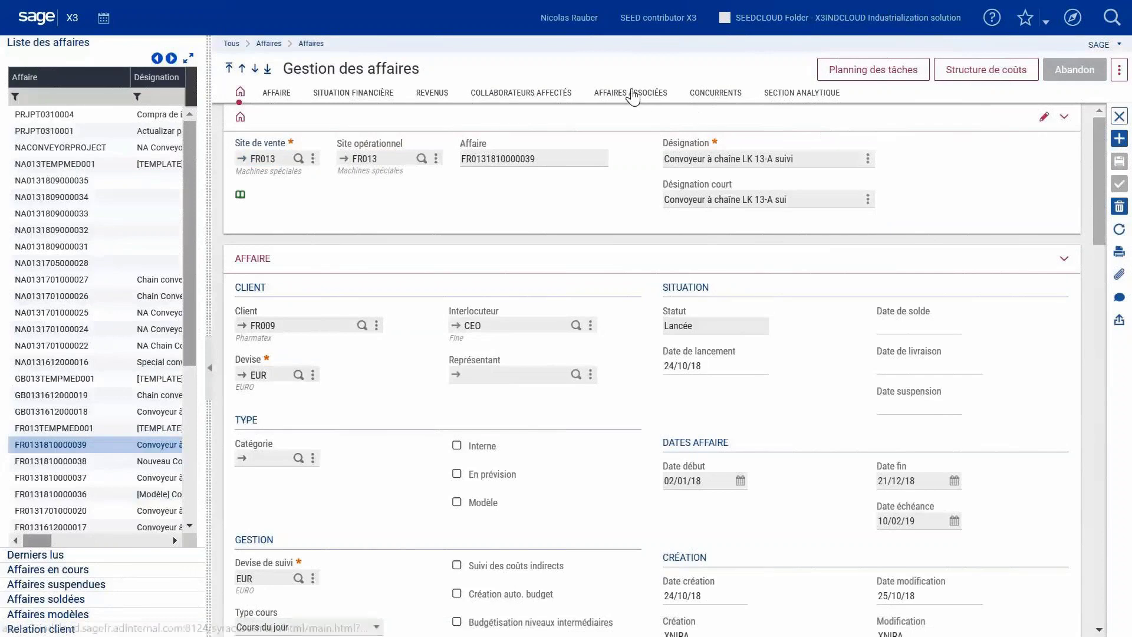
pyautogui.click(632, 94)
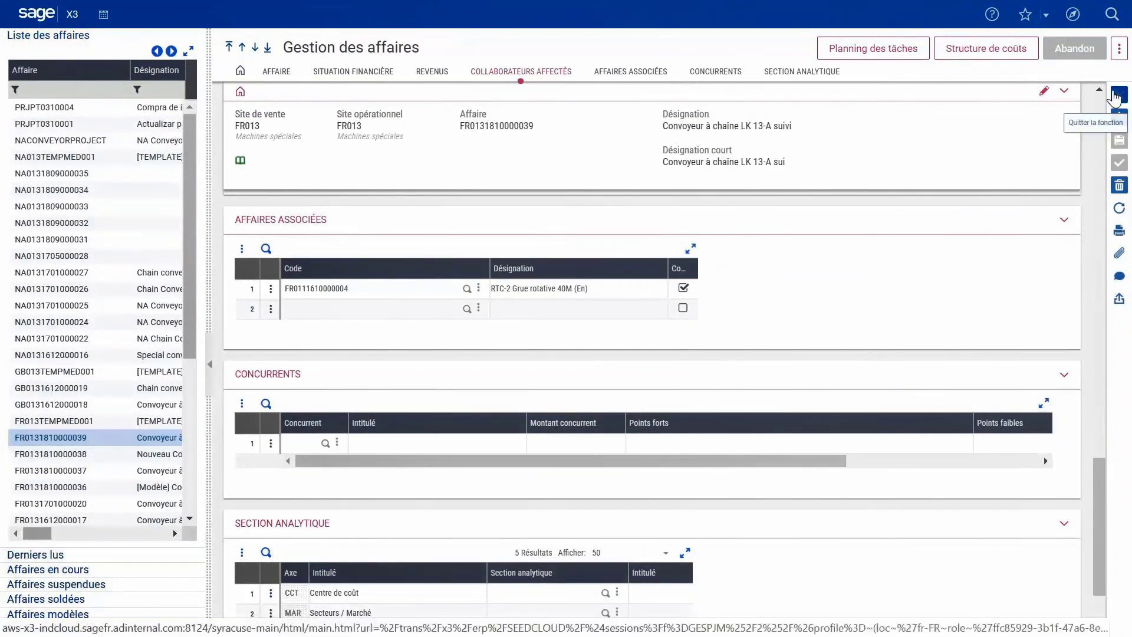
# - View the project's Suivi financier with Temps and Affaires associées included, collapse the Convoyeur à chaîne node, and close the function
pyautogui.click(1119, 48)
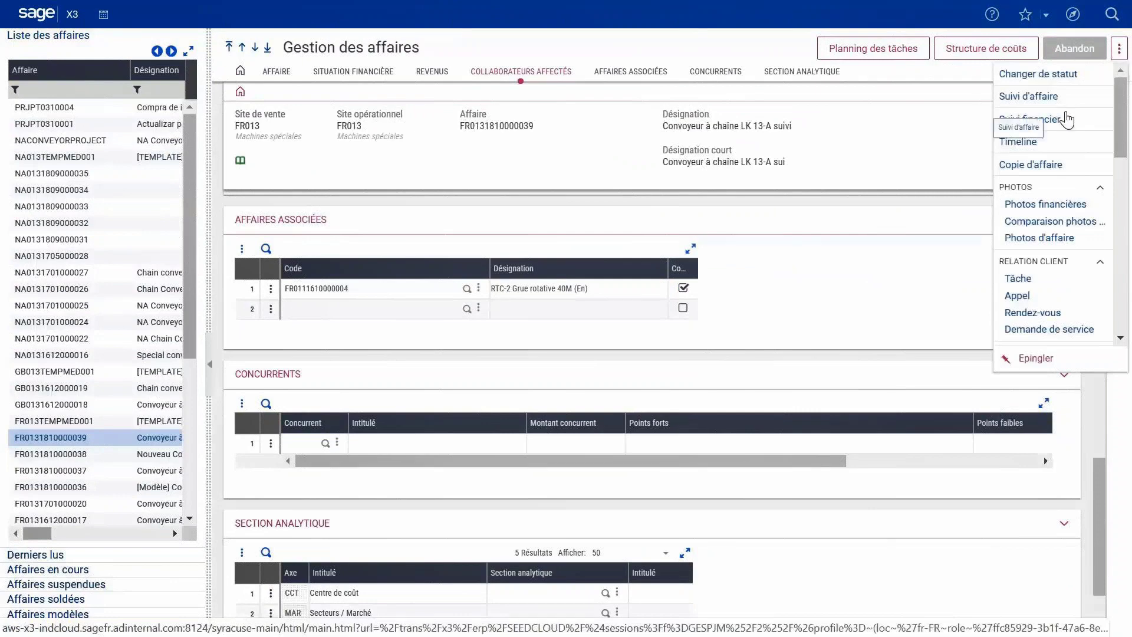
pyautogui.click(1026, 120)
pyautogui.click(363, 146)
pyautogui.click(565, 146)
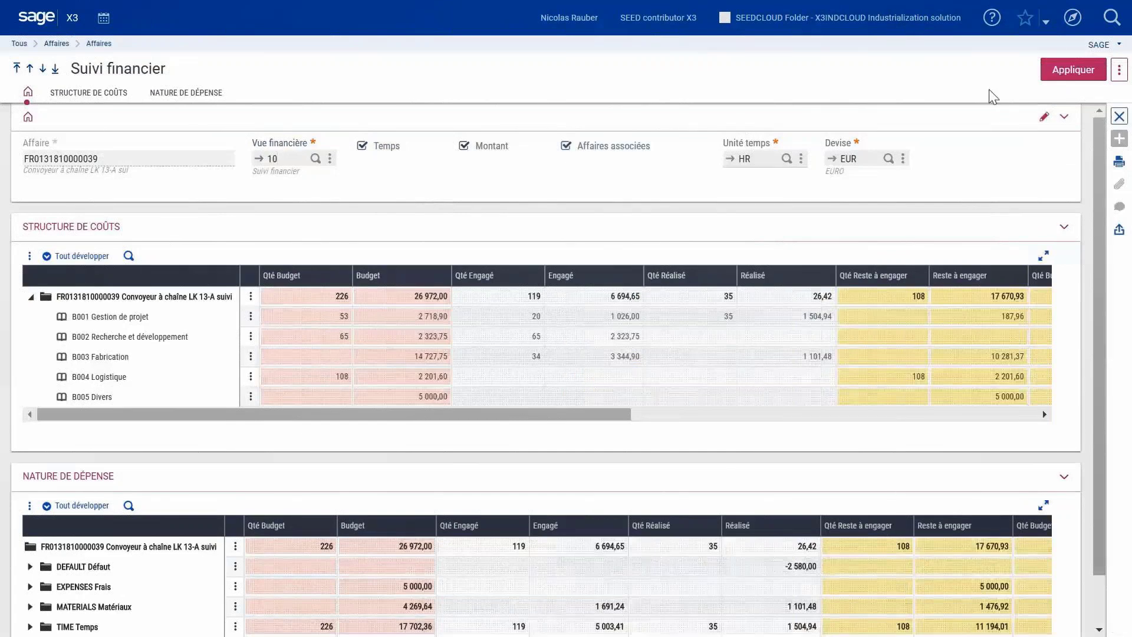
pyautogui.click(1076, 70)
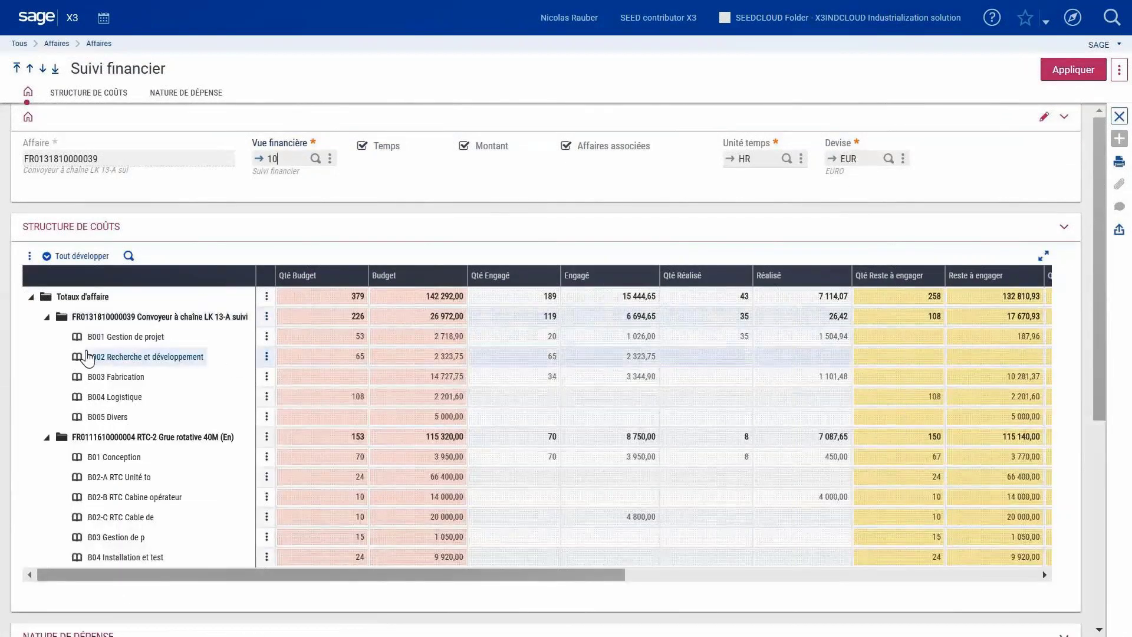
pyautogui.click(47, 317)
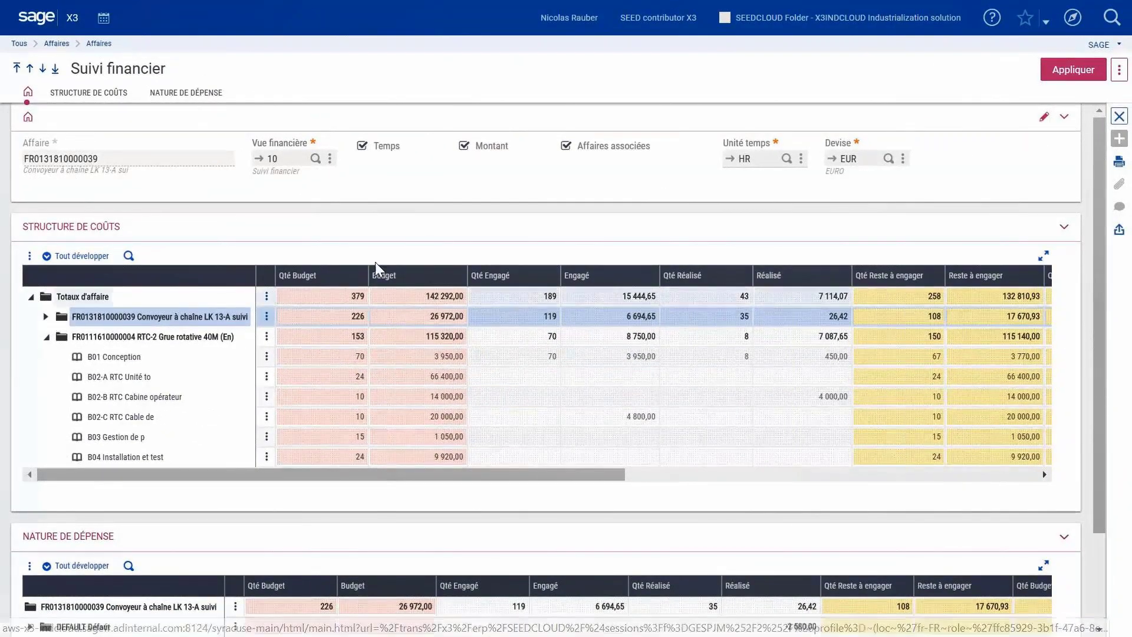
pyautogui.click(1119, 116)
# - Open the project's Suivi d'affaire and filter it to task type Matière and task status Lancée
pyautogui.click(1122, 72)
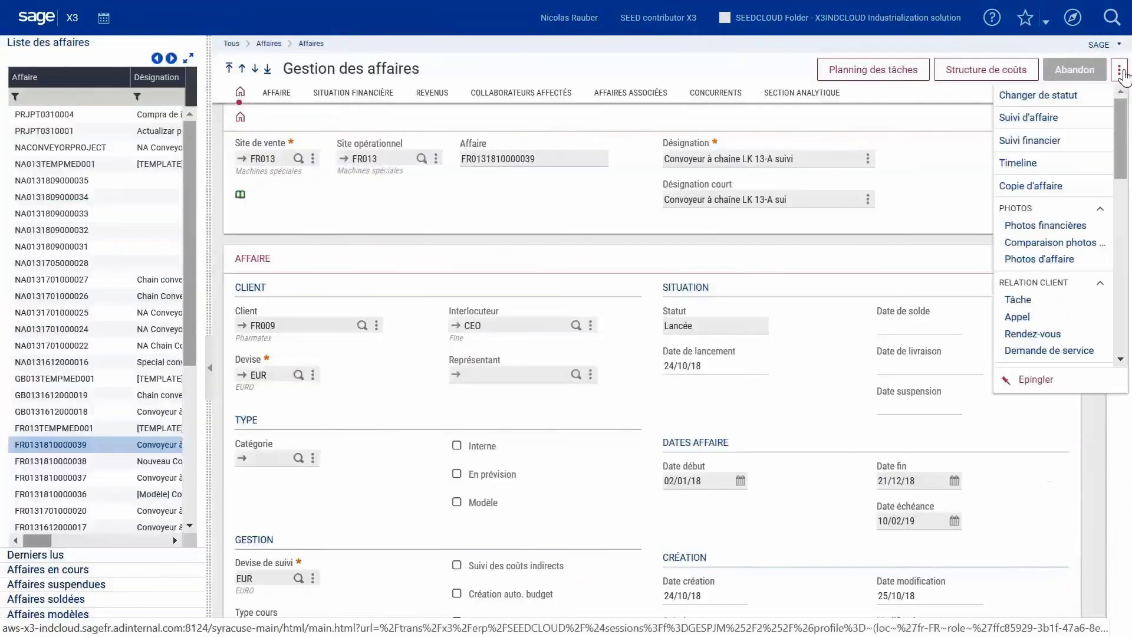
pyautogui.click(1039, 121)
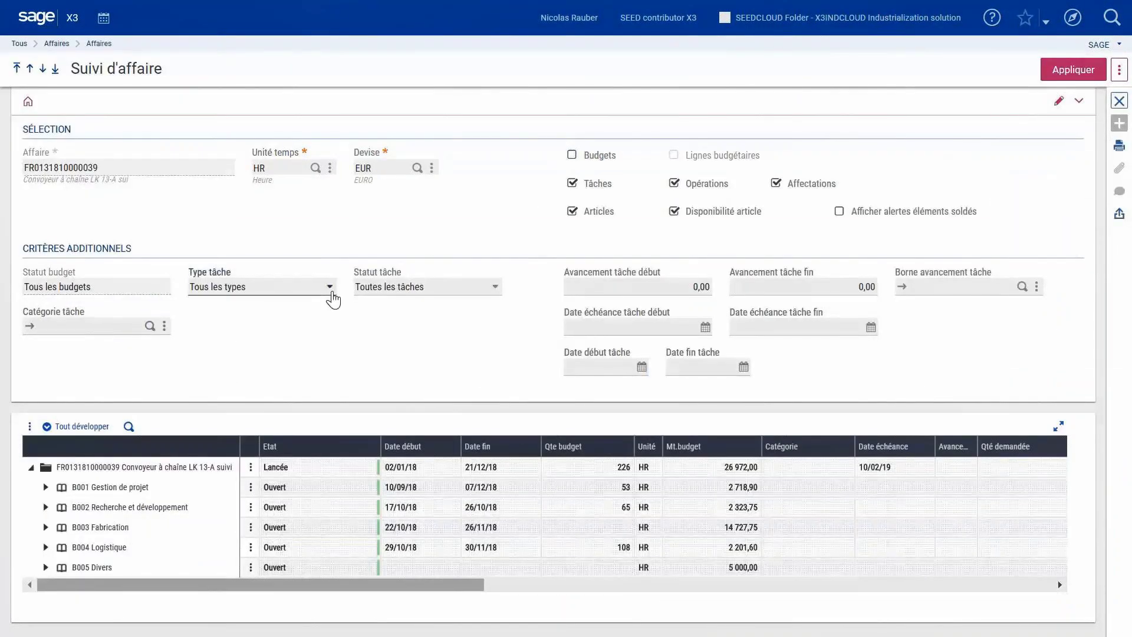
pyautogui.click(331, 295)
pyautogui.click(279, 325)
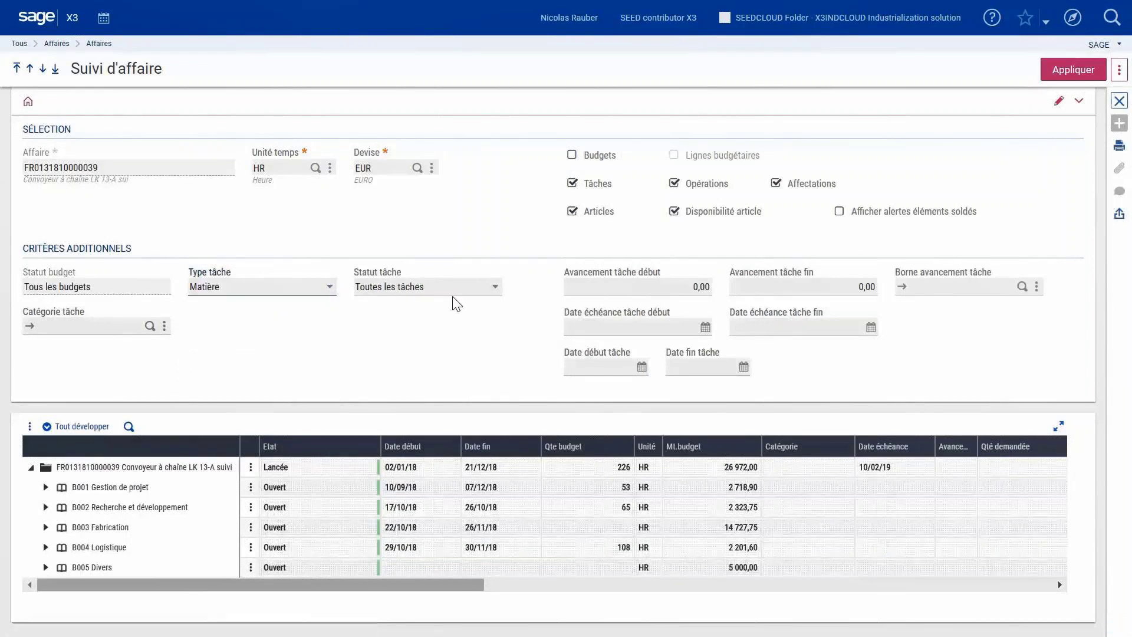
pyautogui.click(496, 290)
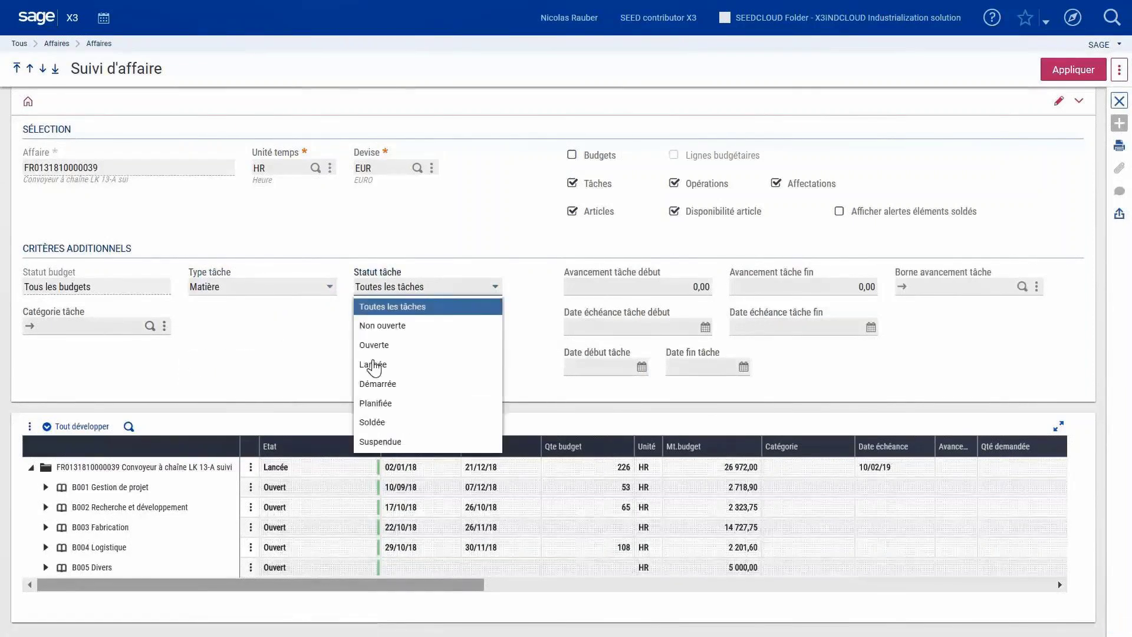
pyautogui.click(373, 365)
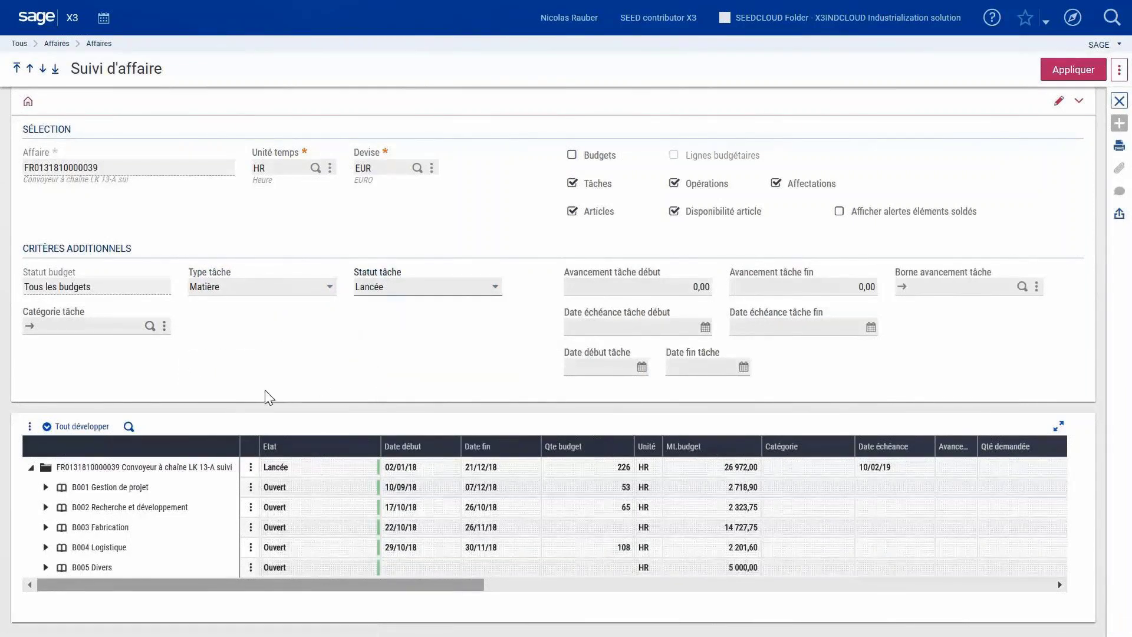
pyautogui.click(1074, 73)
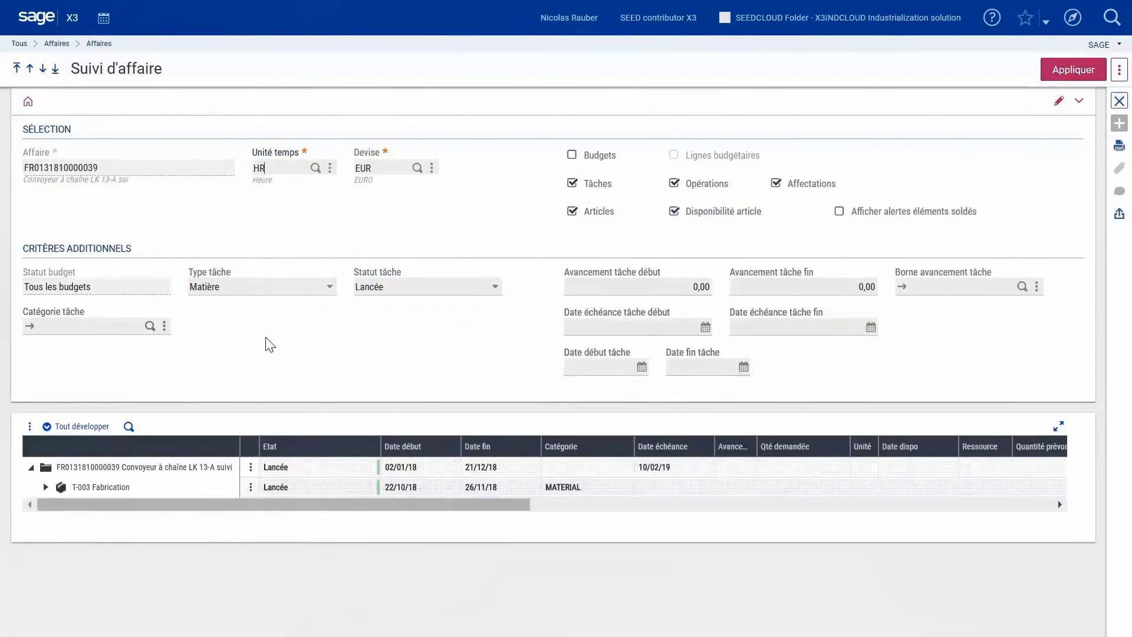
# - Expand the whole Suivi d'affaire tree, examine the articles and linked orders under T-003 Fabrication, and close the function
pyautogui.click(77, 431)
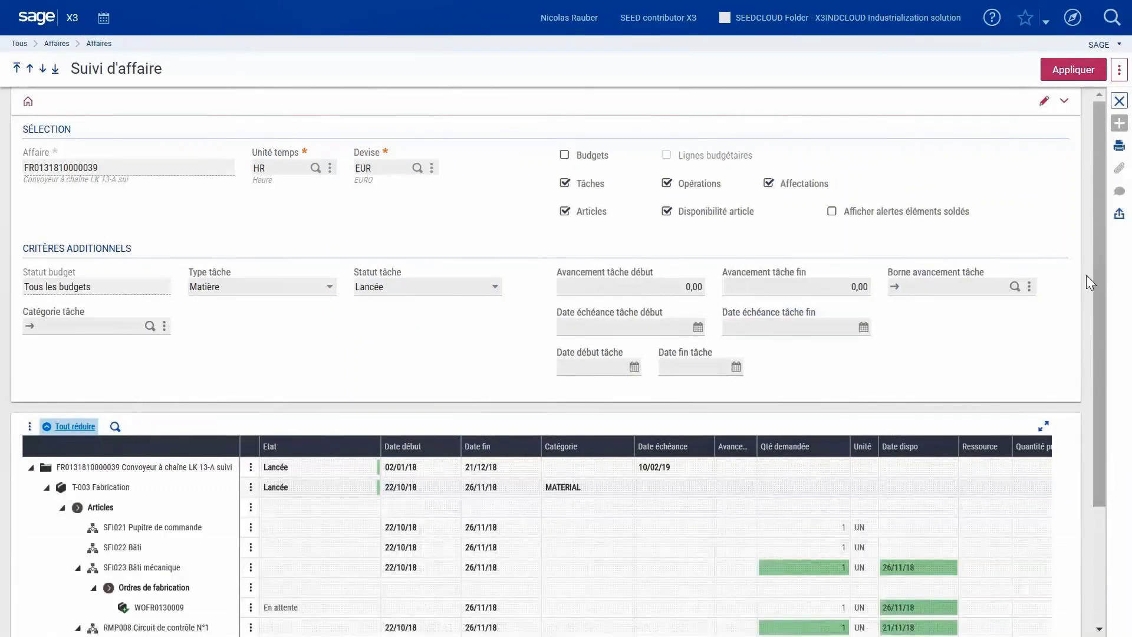
pyautogui.moveTo(1094, 286); pyautogui.dragTo(1099, 299)
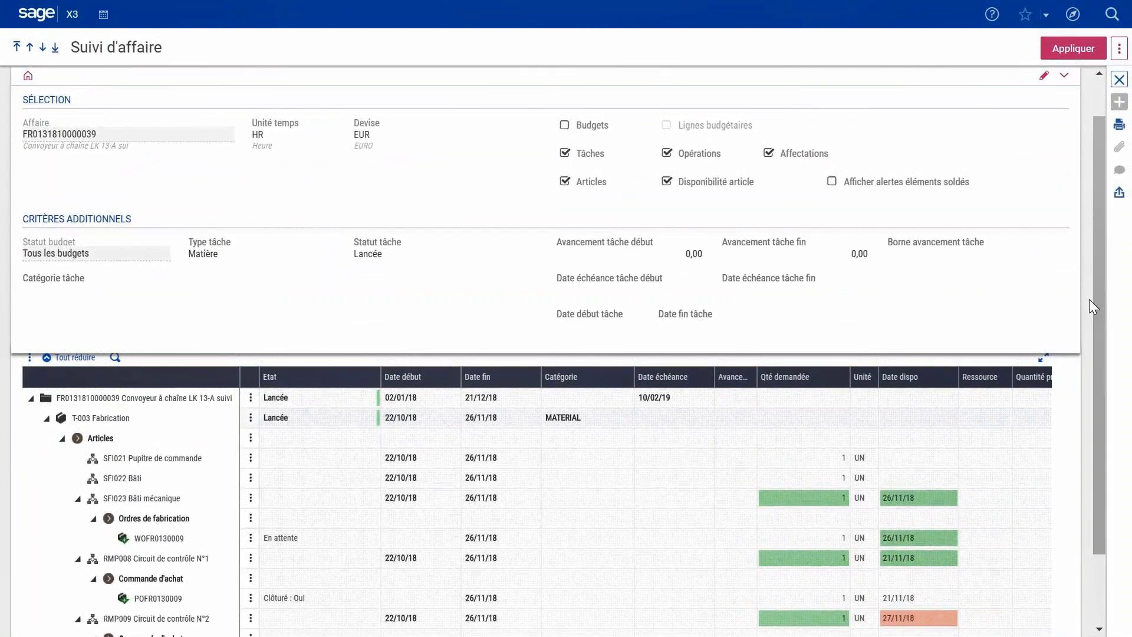
pyautogui.click(1119, 79)
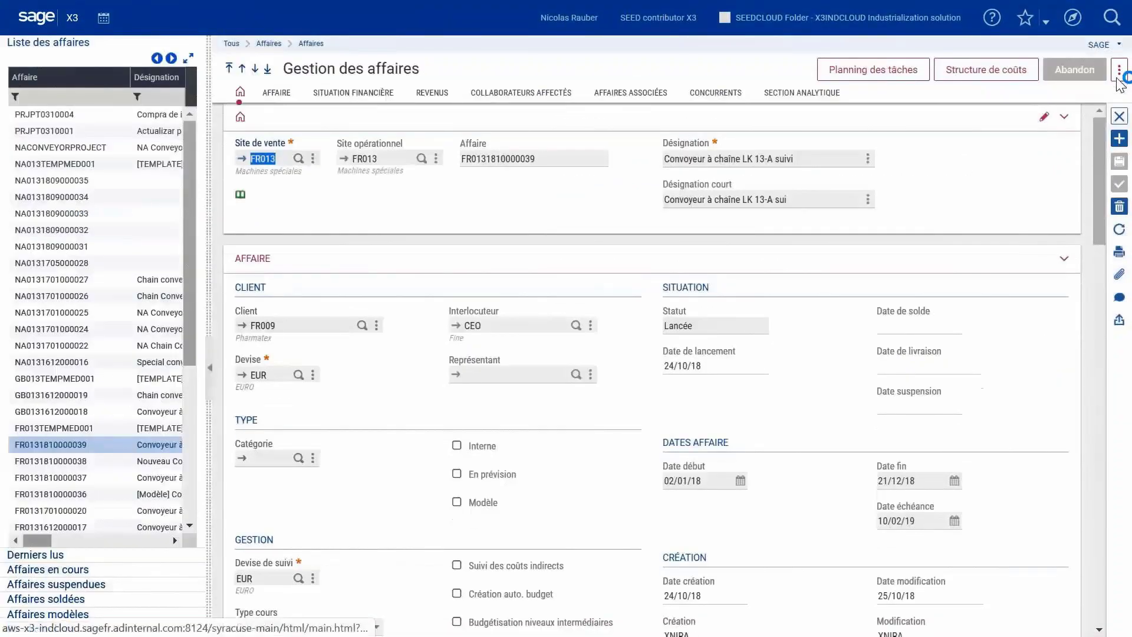
# - Open Planning des tâches, expand T-001 Lancement de projets, and view the operations of task T-001/01 Revue de contrat et validation
pyautogui.click(872, 72)
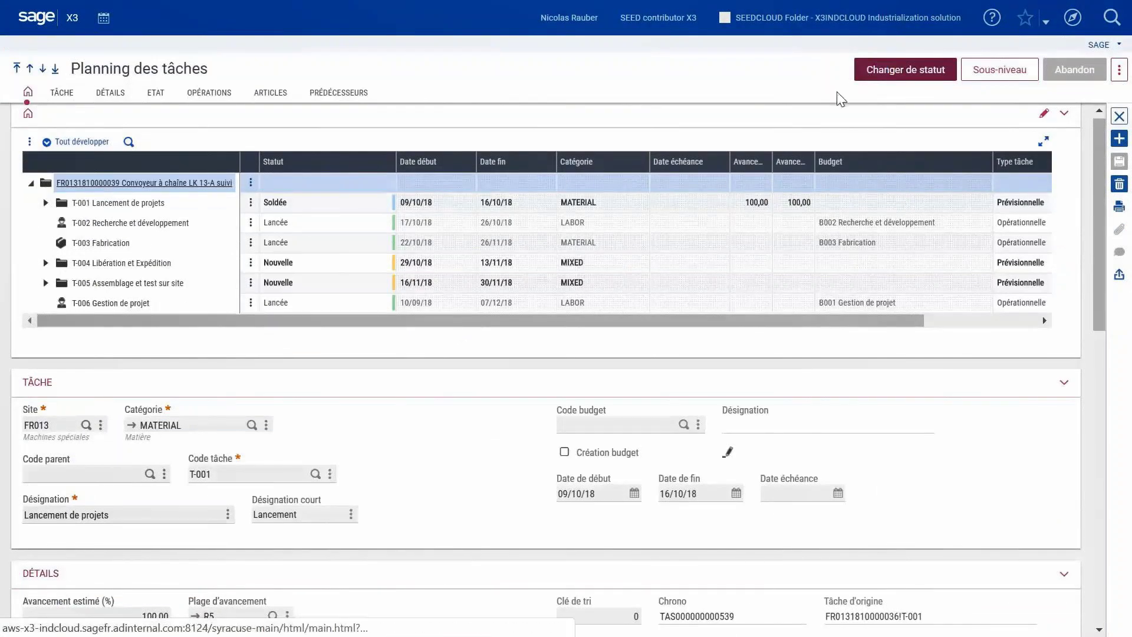
pyautogui.click(46, 202)
pyautogui.click(138, 224)
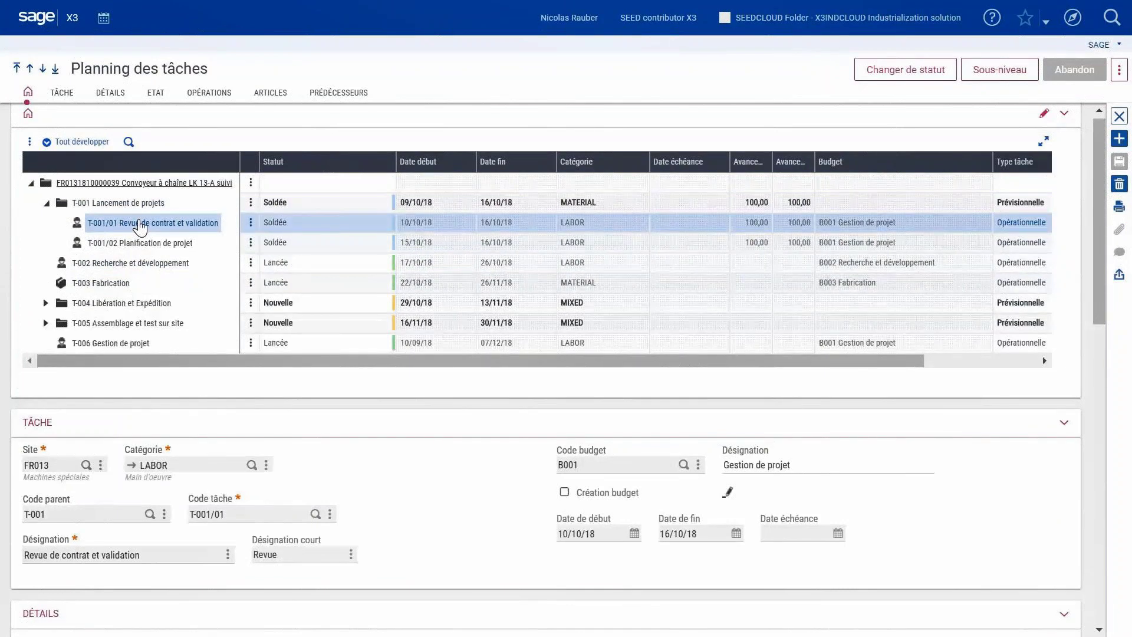
pyautogui.click(211, 92)
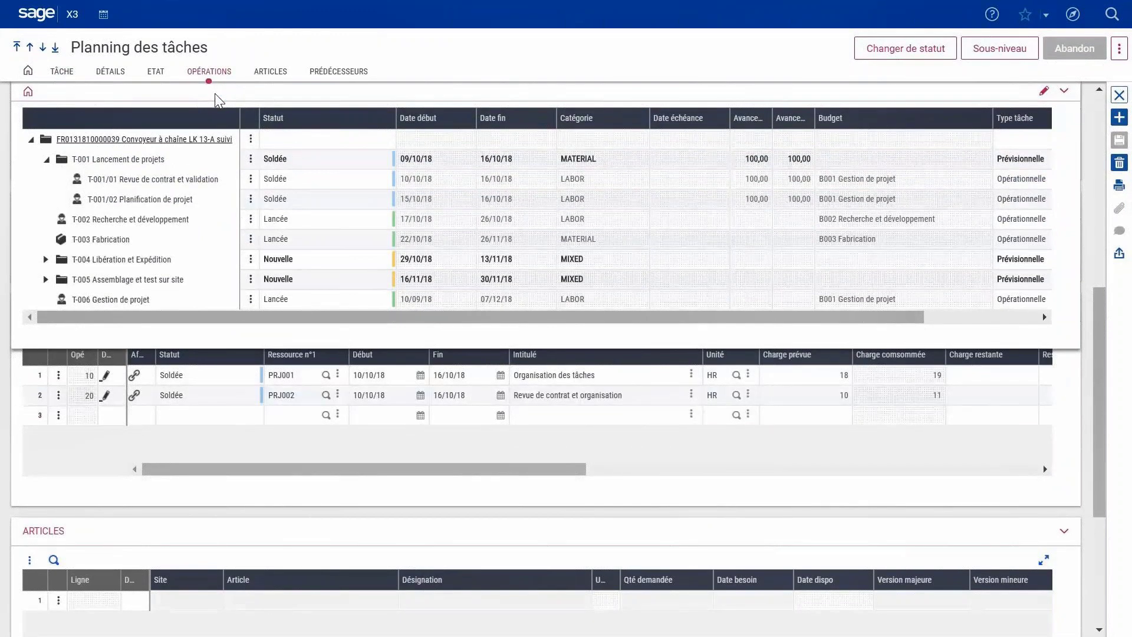
# - View the articles of task T-003 Fabrication, and close Planning des tâches
pyautogui.click(114, 239)
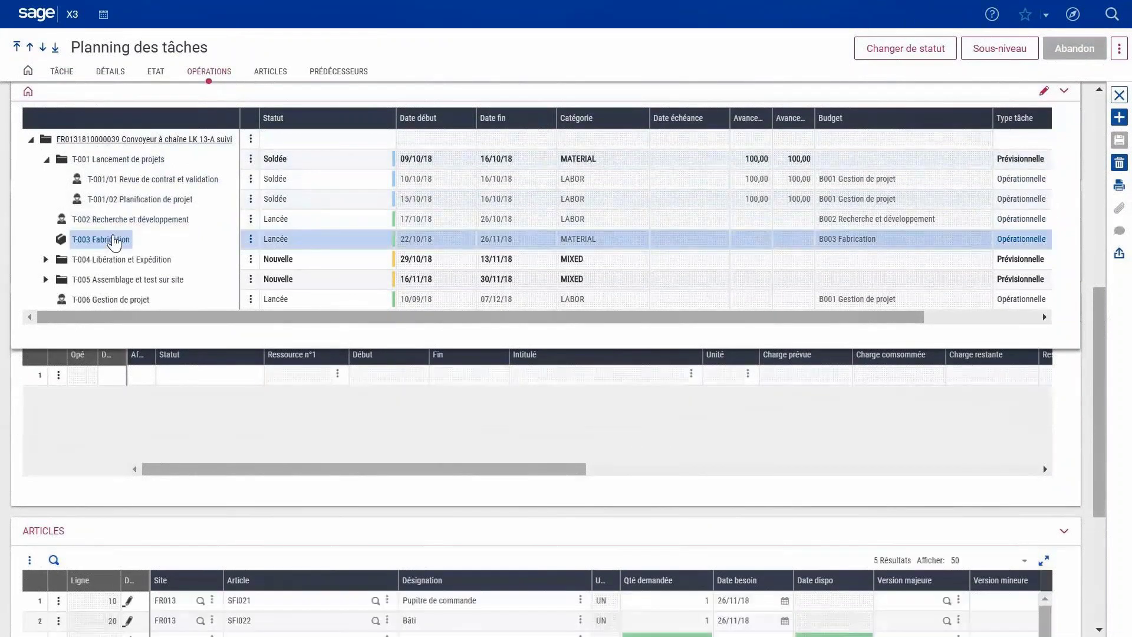
pyautogui.click(276, 76)
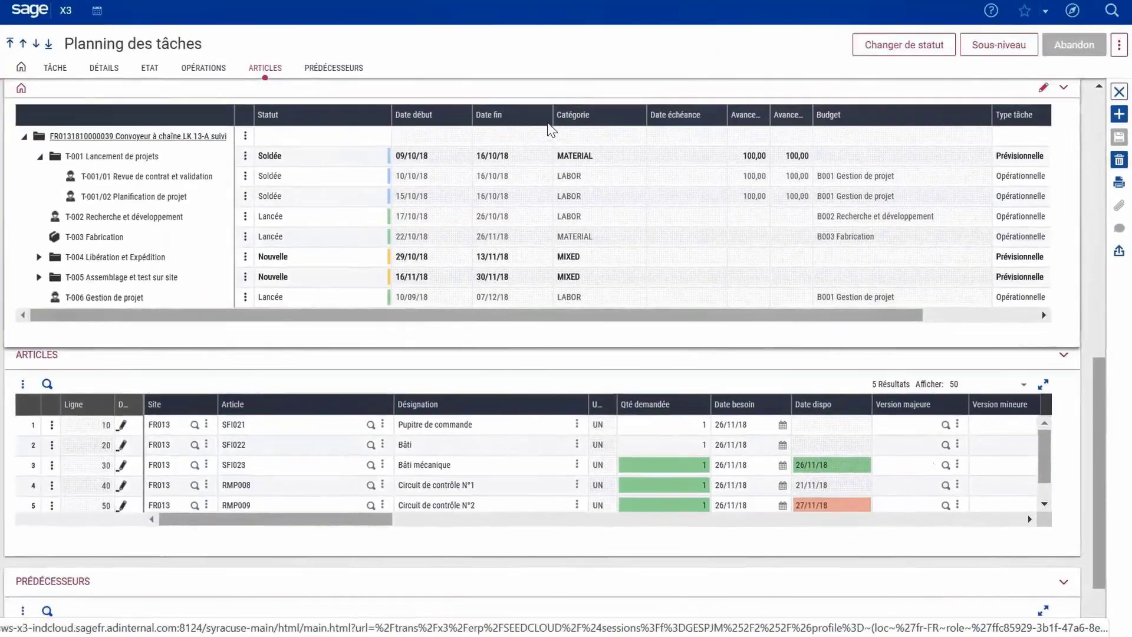
pyautogui.click(1119, 96)
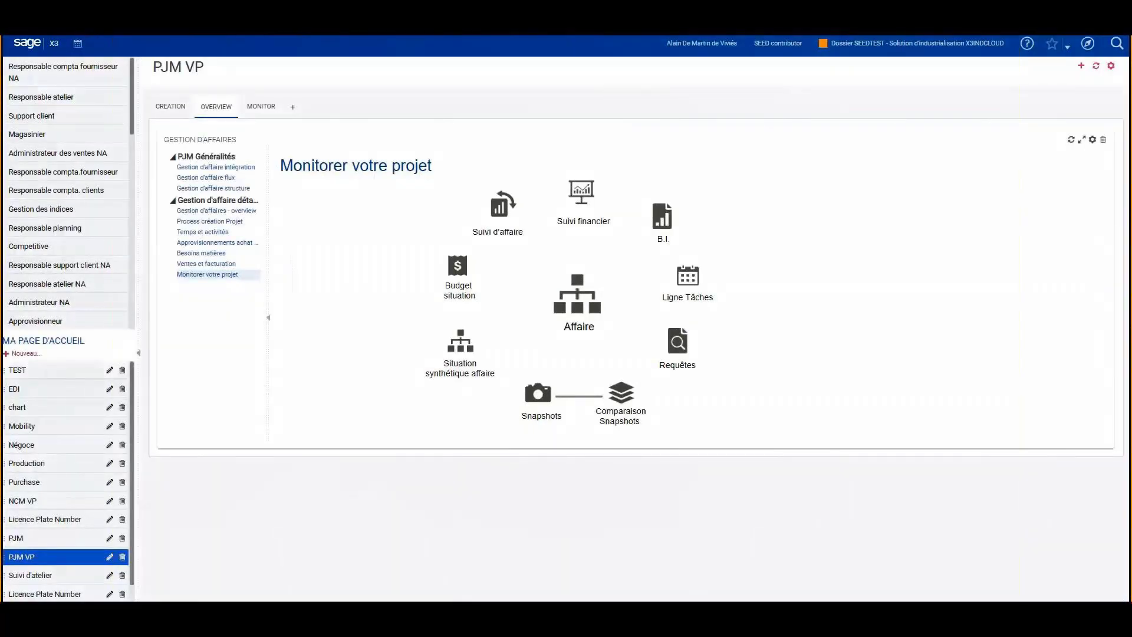
# - View the financial Snapshots from the Monitorer votre projet process, close them, and open Comparaison Snapshots
pyautogui.click(534, 402)
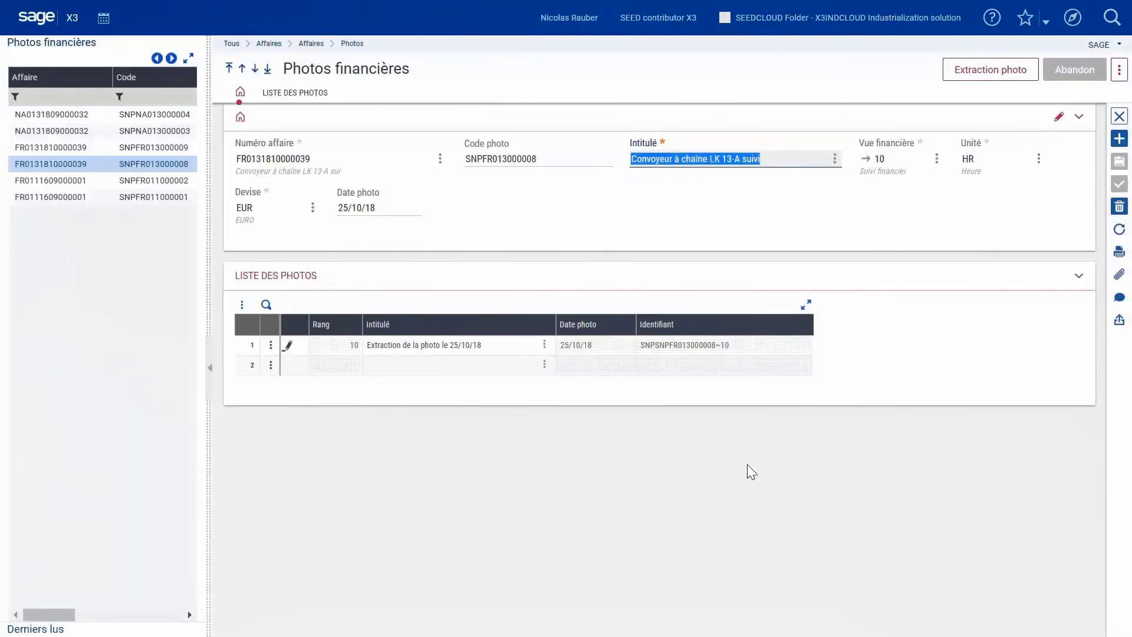
pyautogui.click(1119, 117)
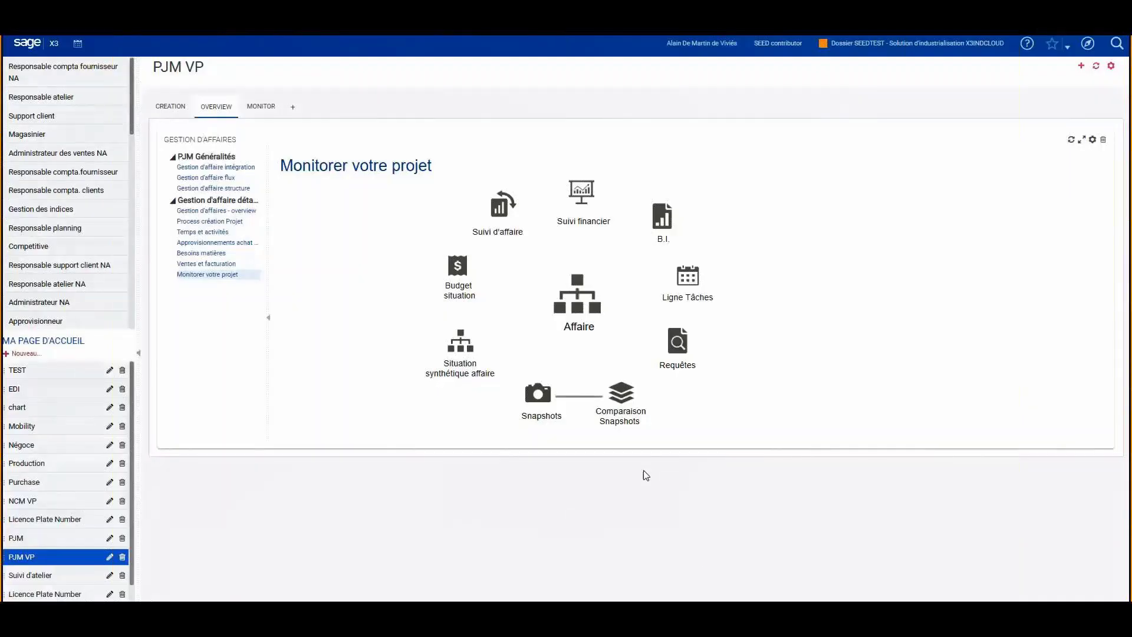
pyautogui.click(621, 399)
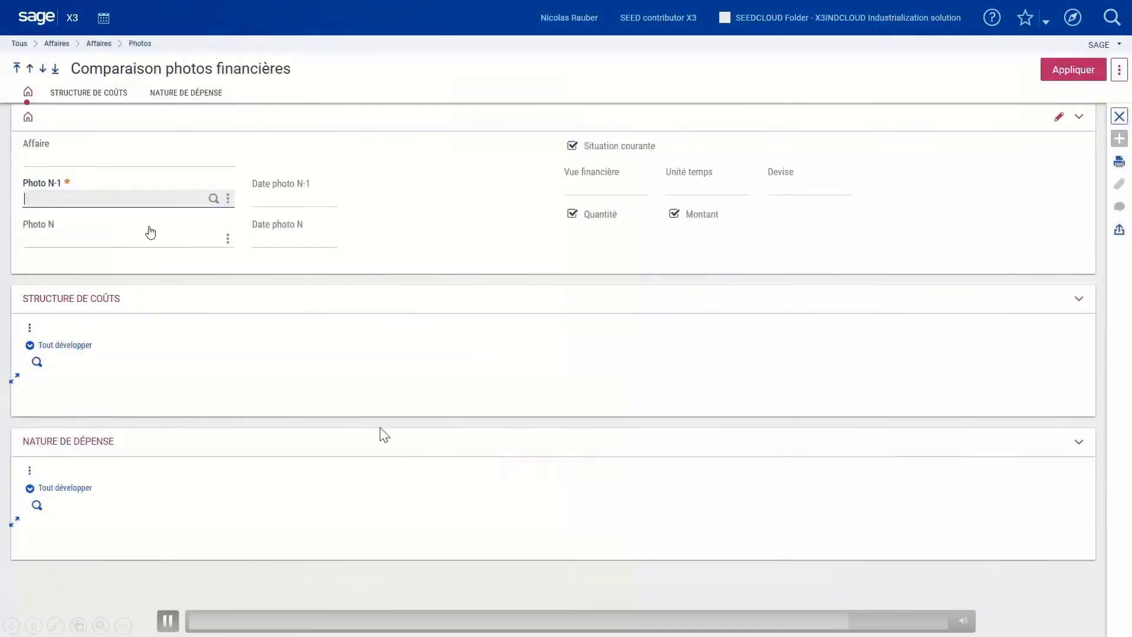
# - Compare the financial snapshot SNPSNPFR013000008~10 with the current situation and examine the variances in the cost structure
pyautogui.click(214, 200)
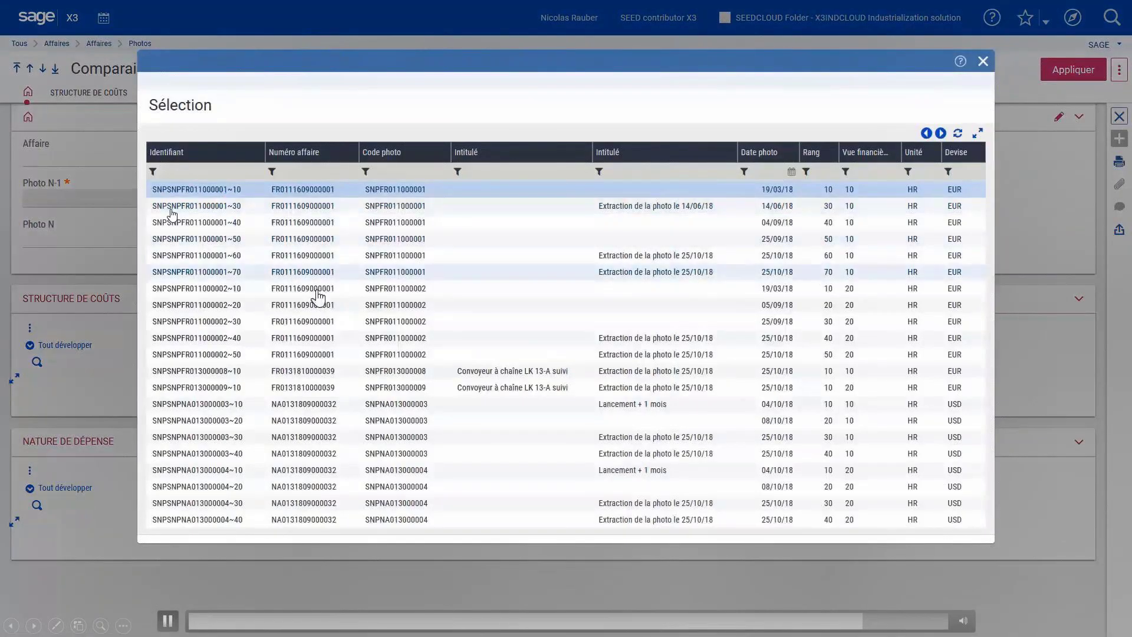
pyautogui.click(429, 367)
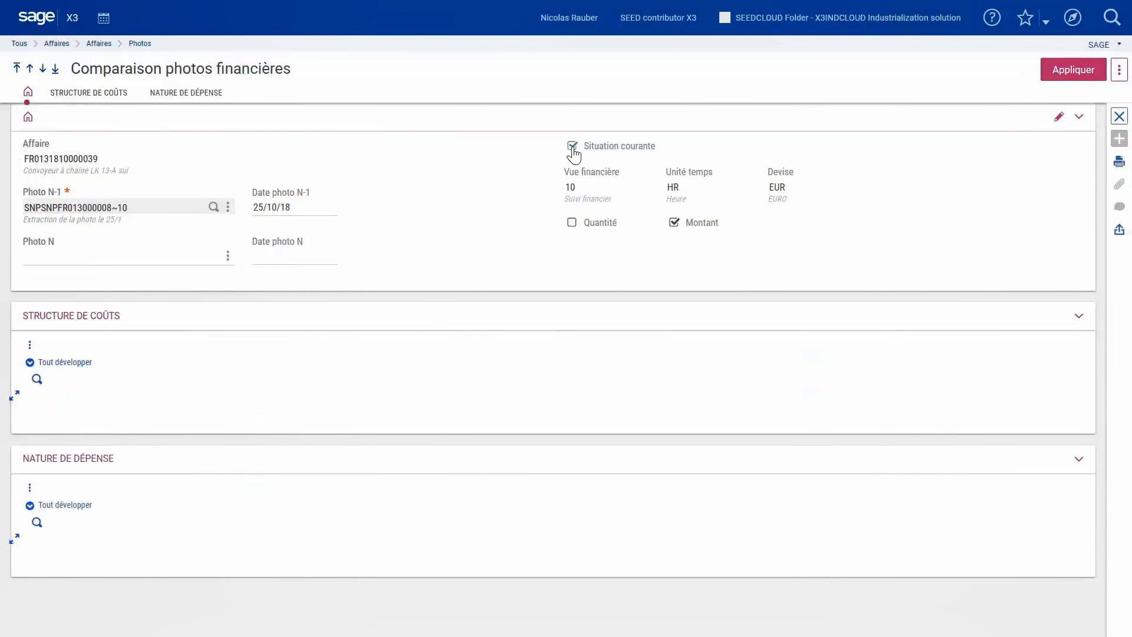
pyautogui.click(1066, 69)
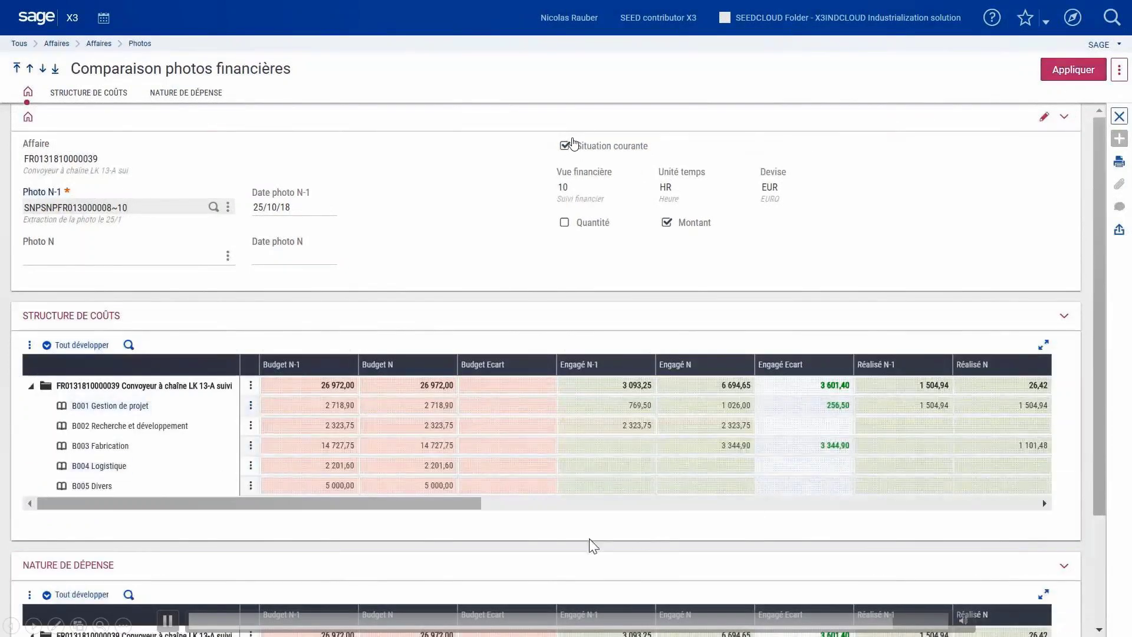
pyautogui.moveTo(447, 499); pyautogui.dragTo(656, 473)
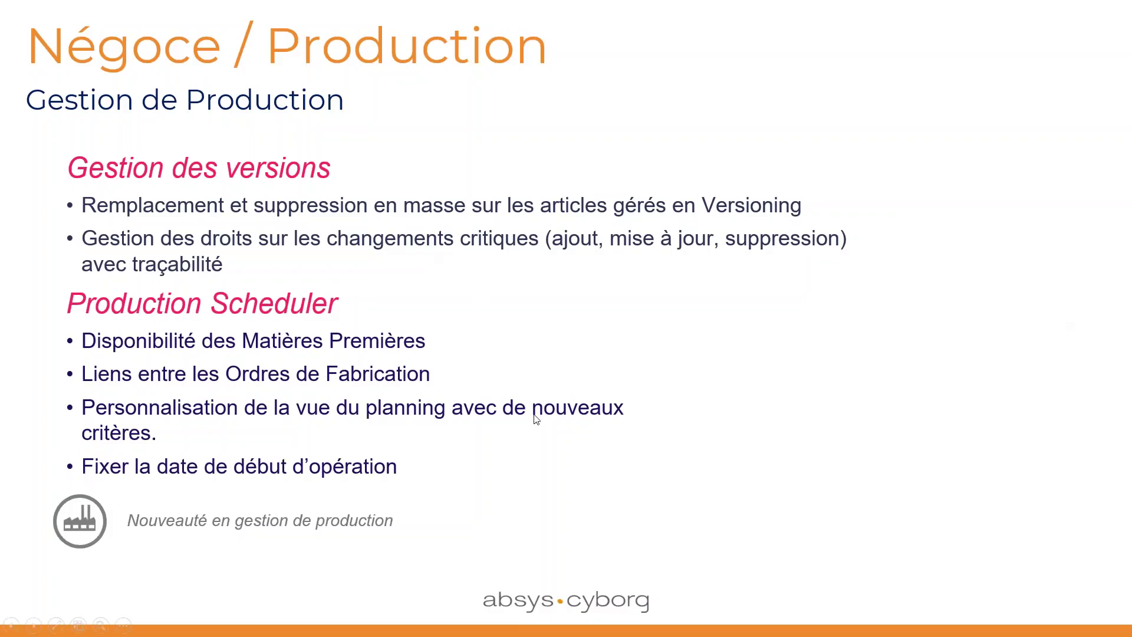
pyautogui.click(537, 413)
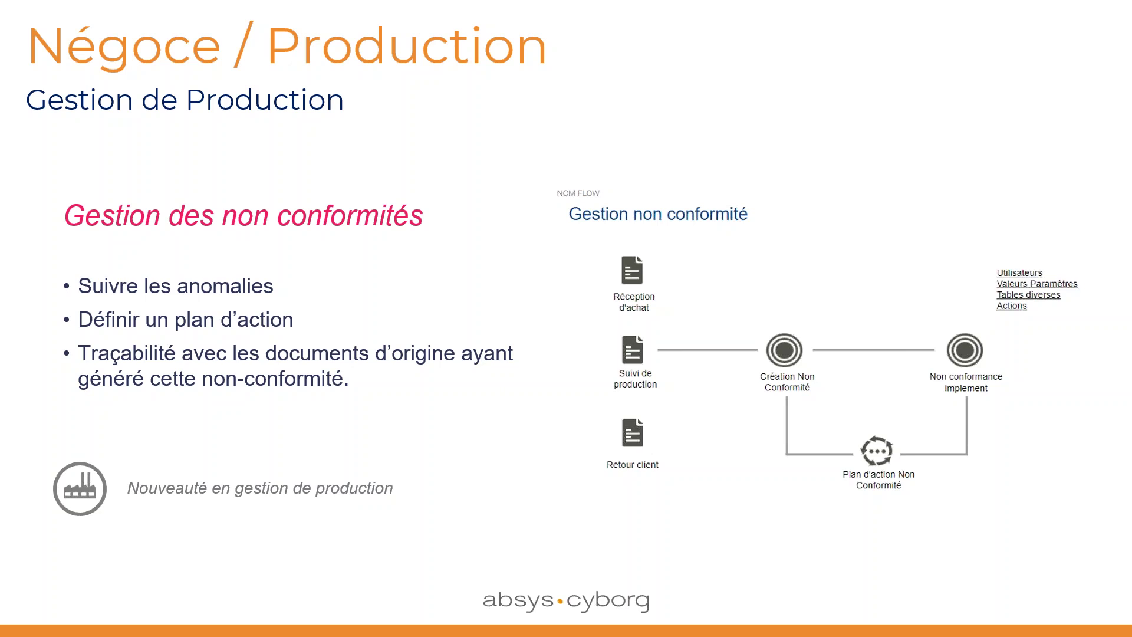
pyautogui.click(1068, 589)
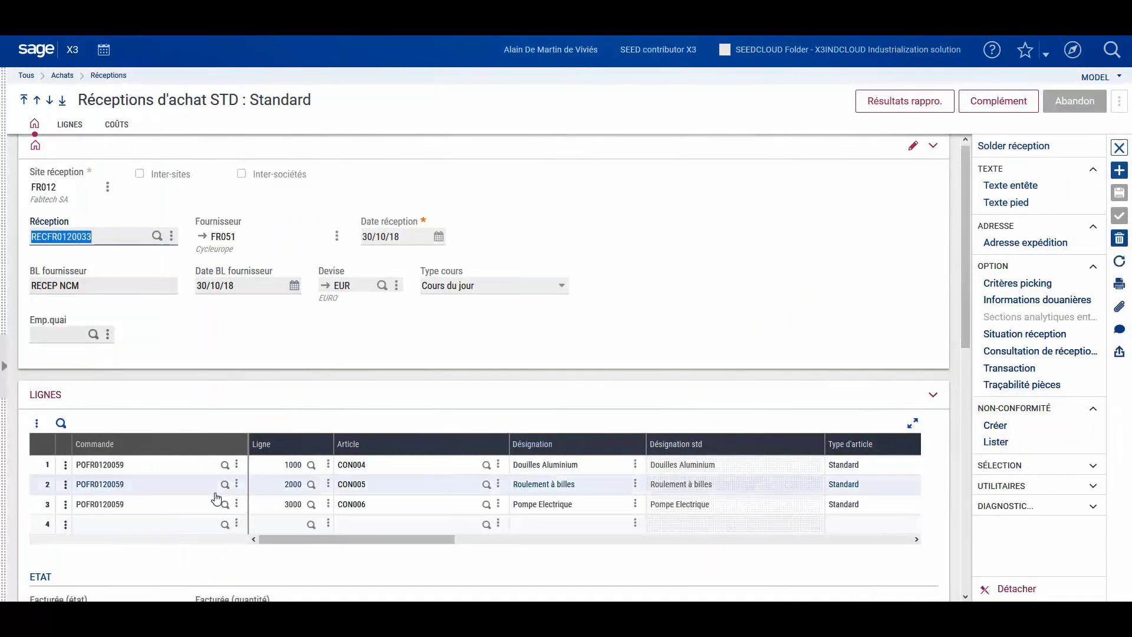
pyautogui.click(65, 504)
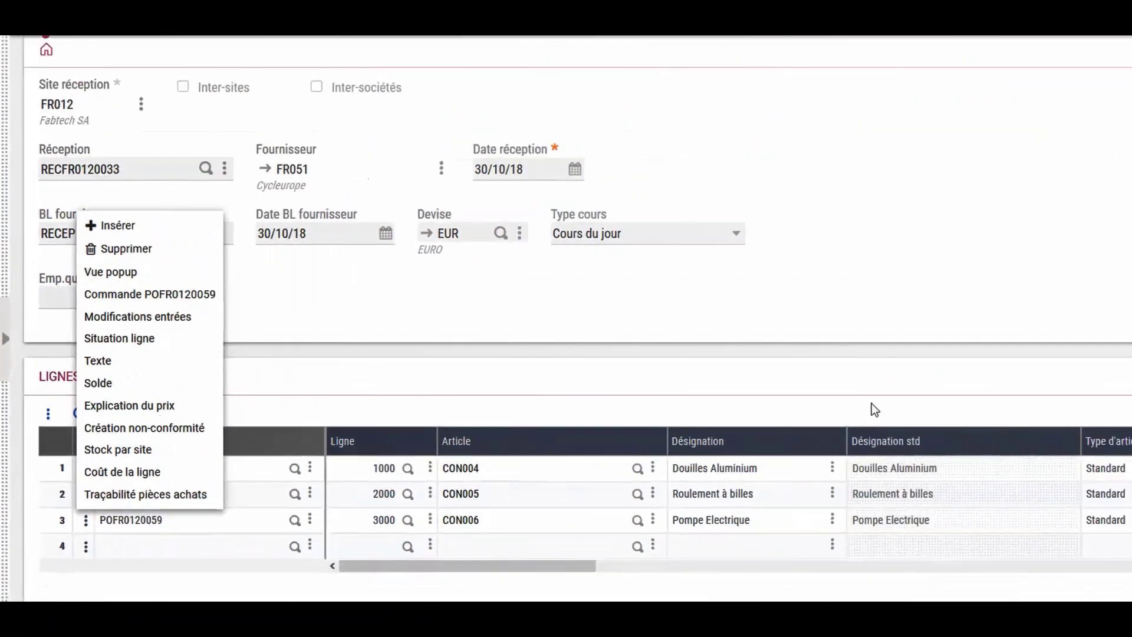
pyautogui.click(995, 442)
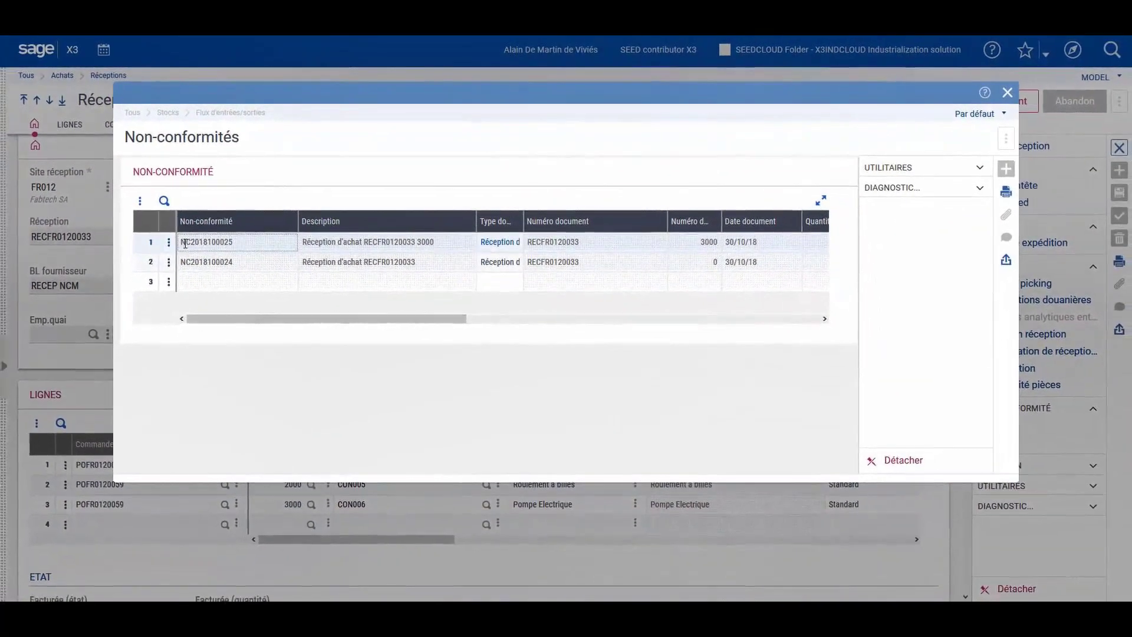
pyautogui.click(169, 246)
pyautogui.click(162, 262)
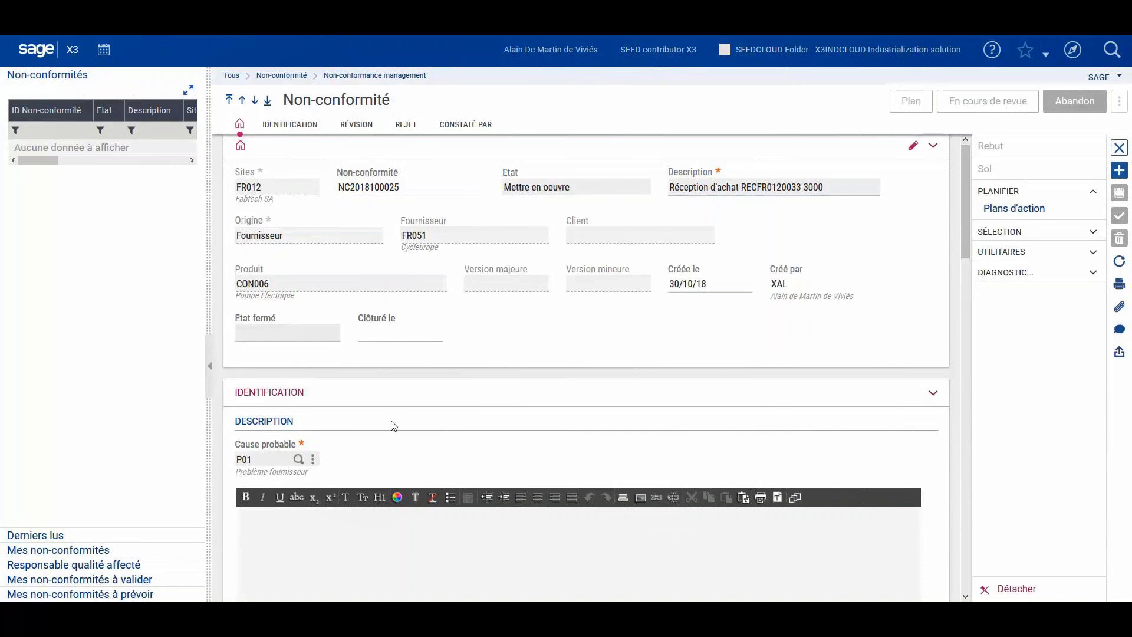
# - View the document line details of receipt RECFR0120033 in the non-conformity's identification section, and close them
pyautogui.scroll(-6, 393, 445)
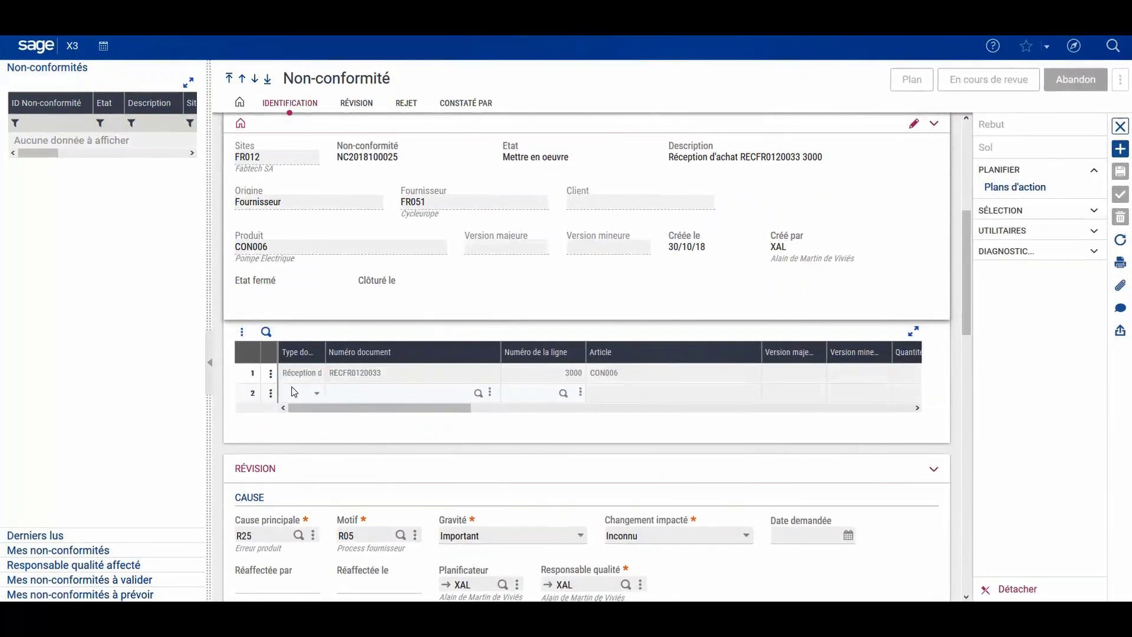
pyautogui.click(270, 386)
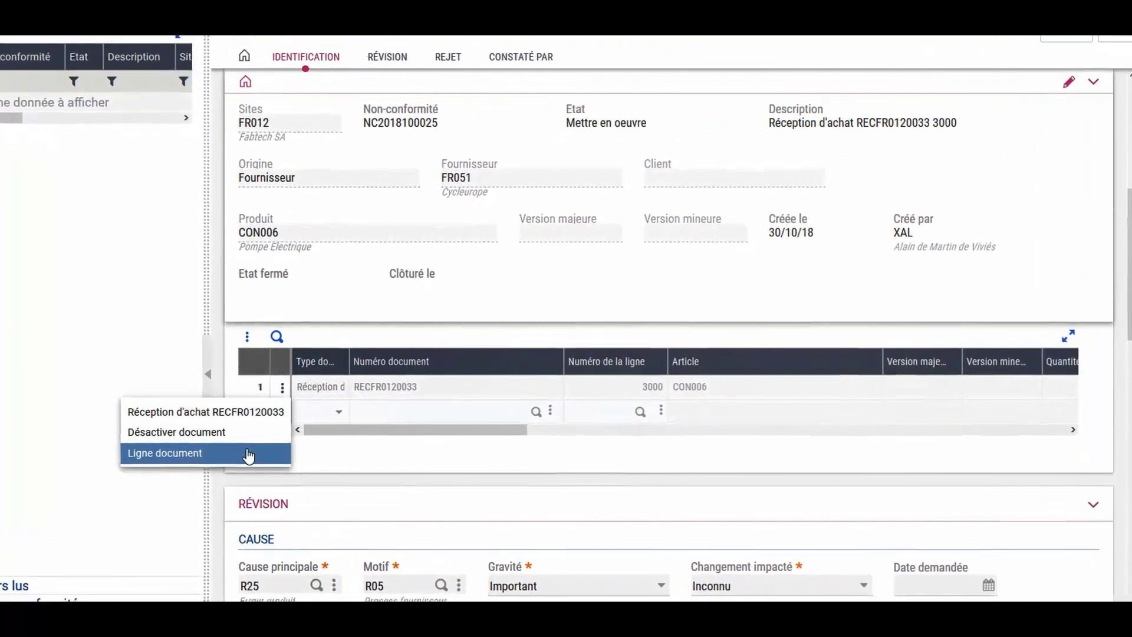
pyautogui.click(252, 448)
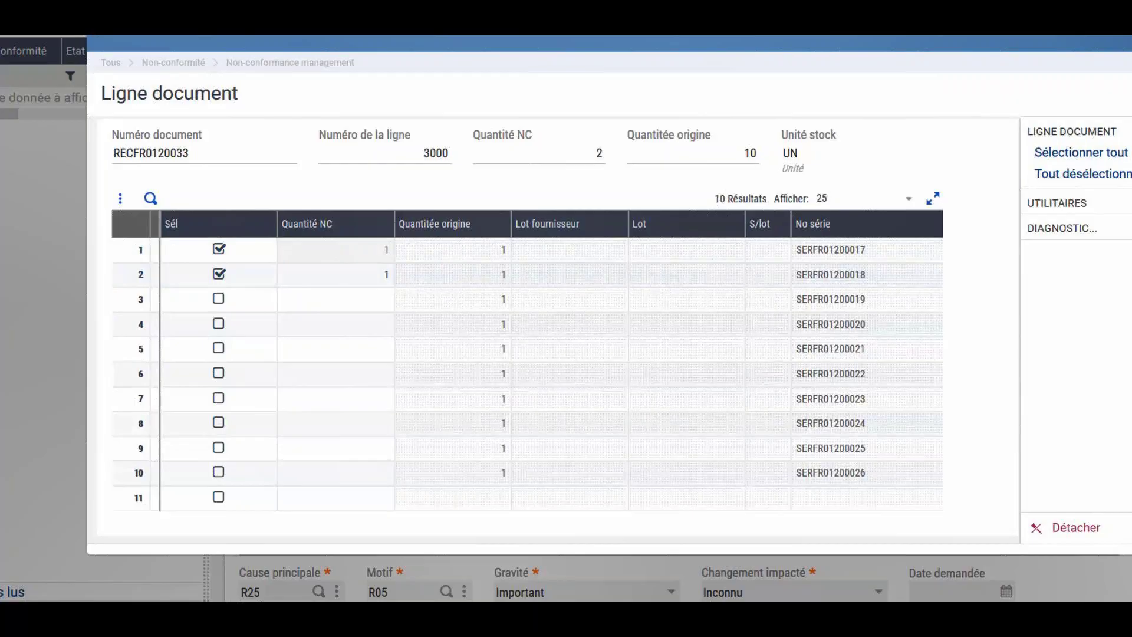
pyautogui.press('Escape')
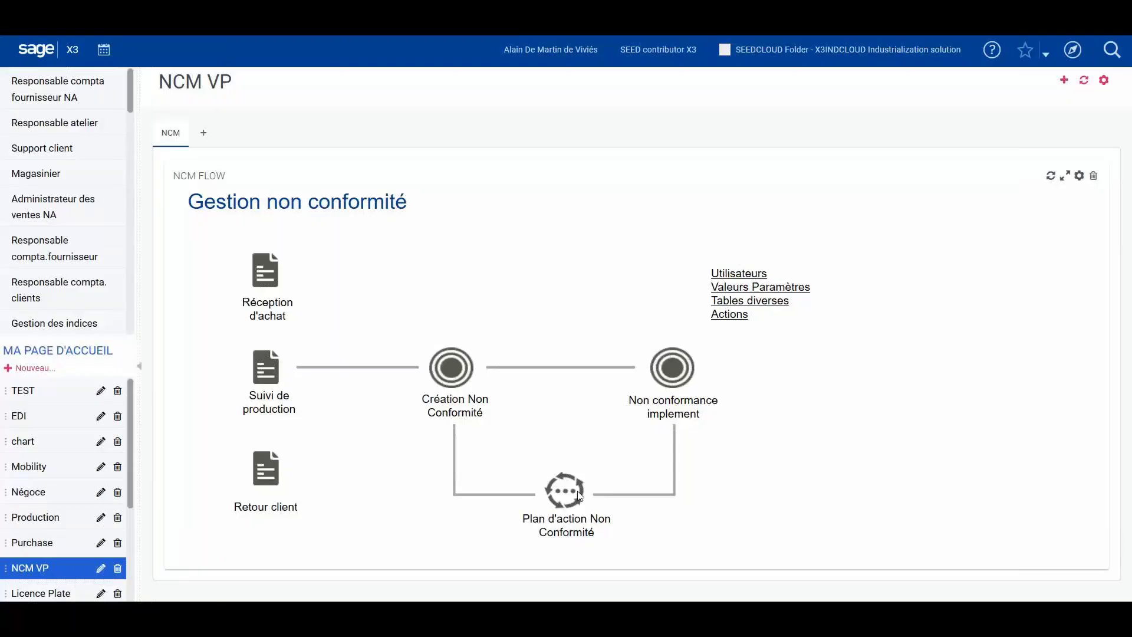
pyautogui.click(577, 496)
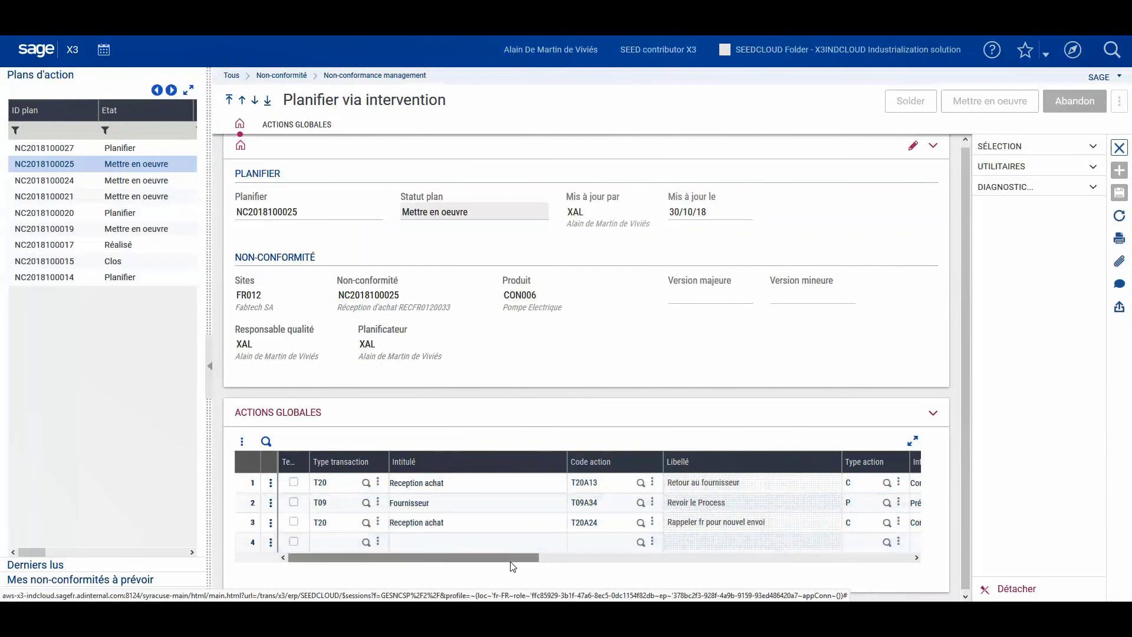
pyautogui.moveTo(524, 566); pyautogui.dragTo(731, 563)
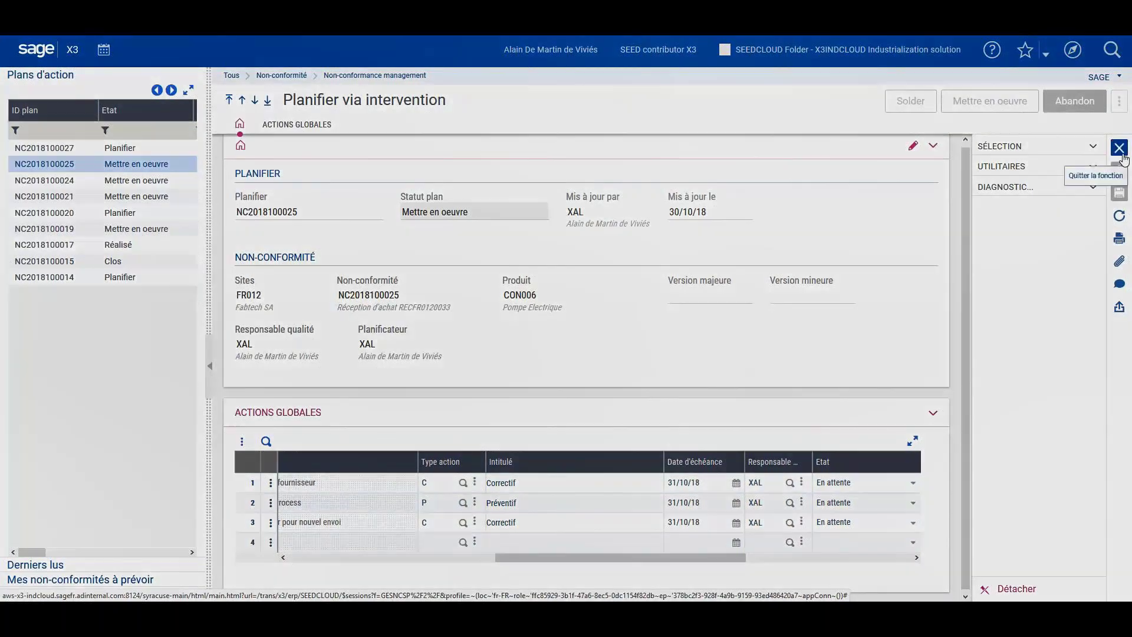
pyautogui.click(1118, 147)
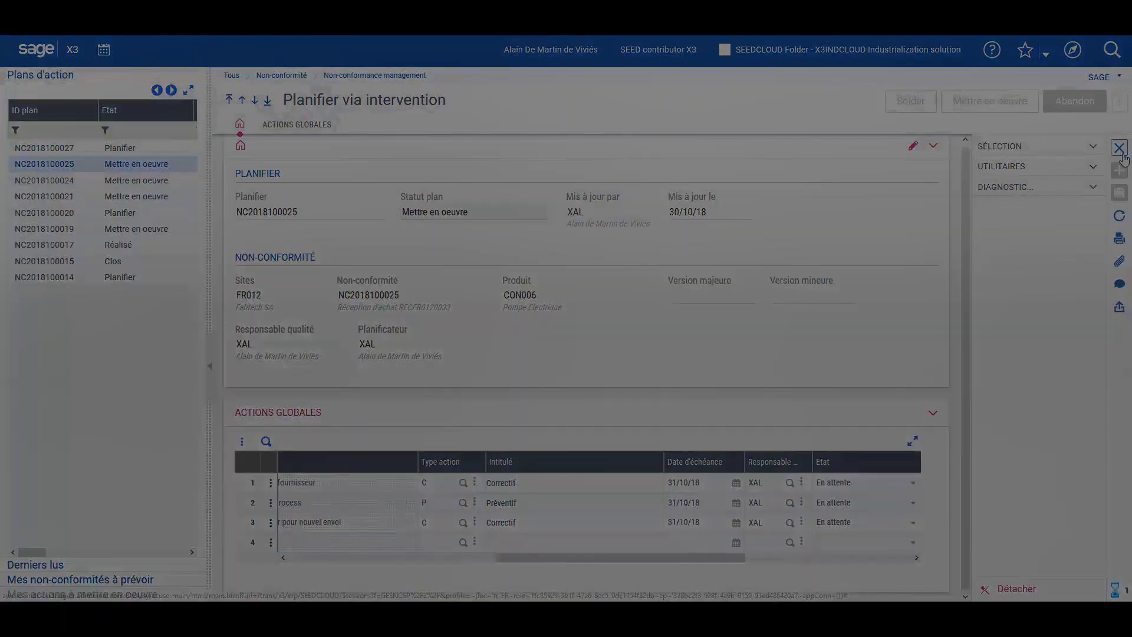
pyautogui.click(680, 373)
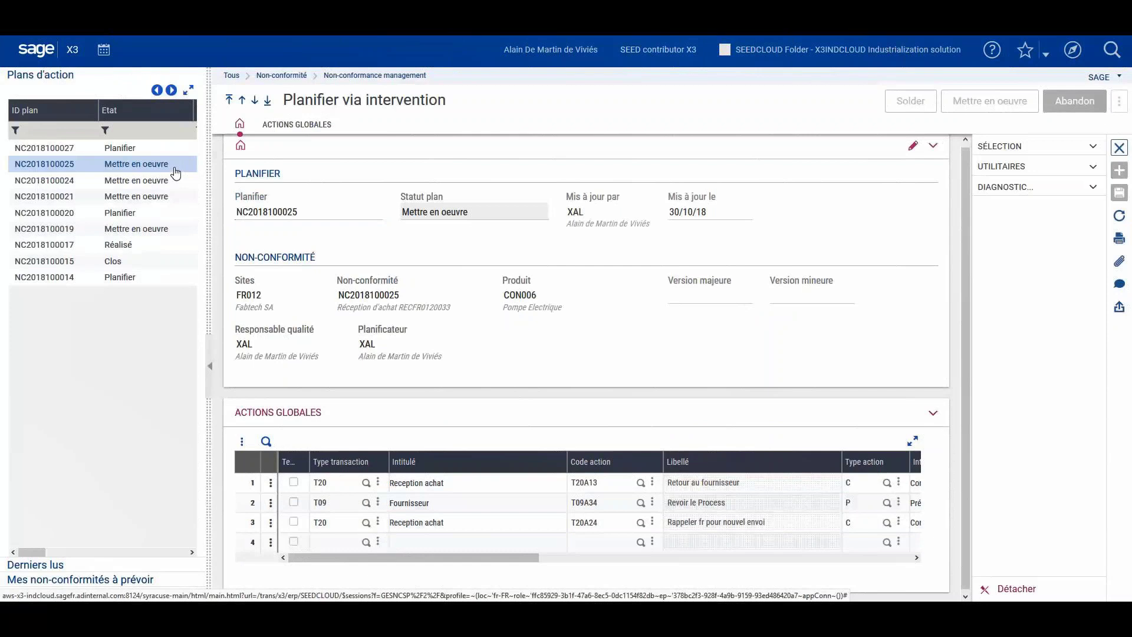
pyautogui.moveTo(443, 557); pyautogui.dragTo(773, 574)
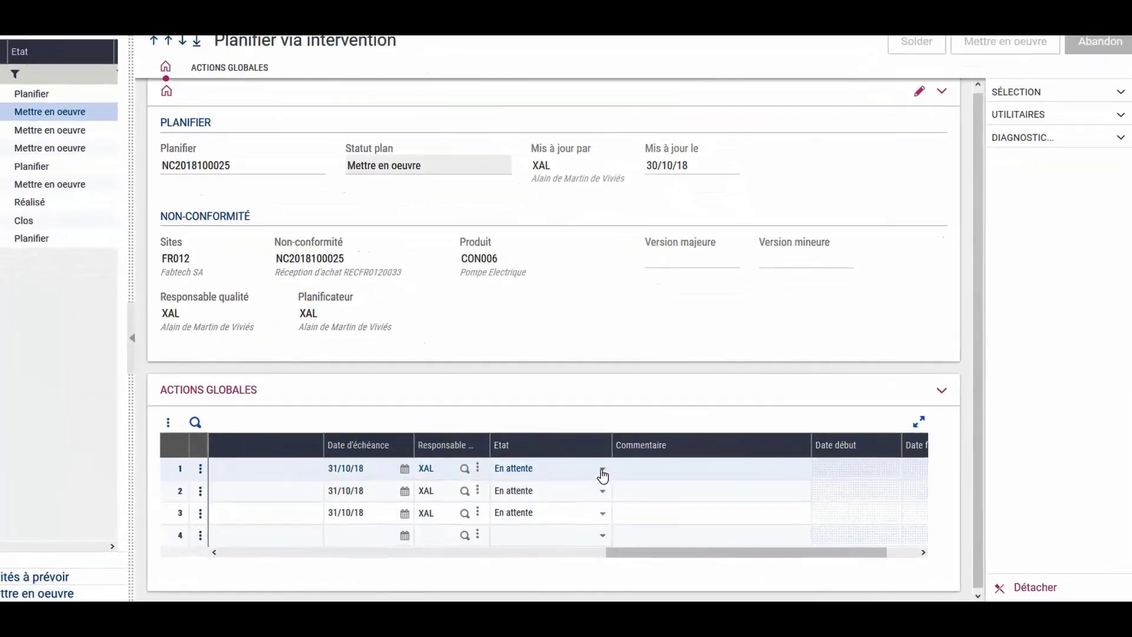
pyautogui.click(601, 471)
pyautogui.click(566, 537)
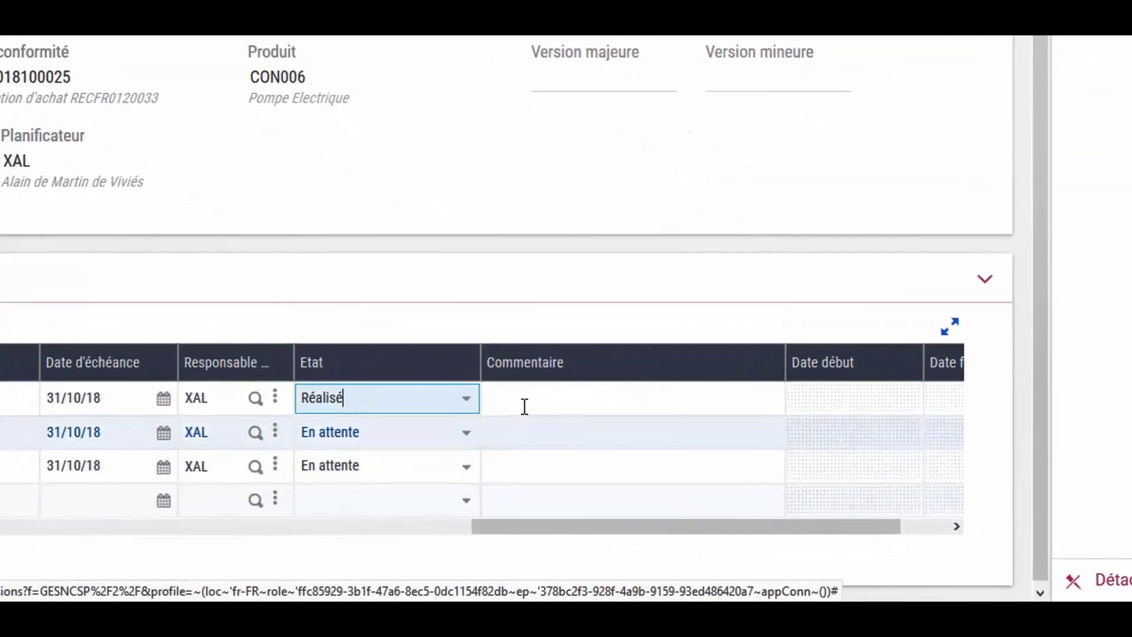
pyautogui.click(516, 402)
pyautogui.write('Le retour fournisseur est effectué')
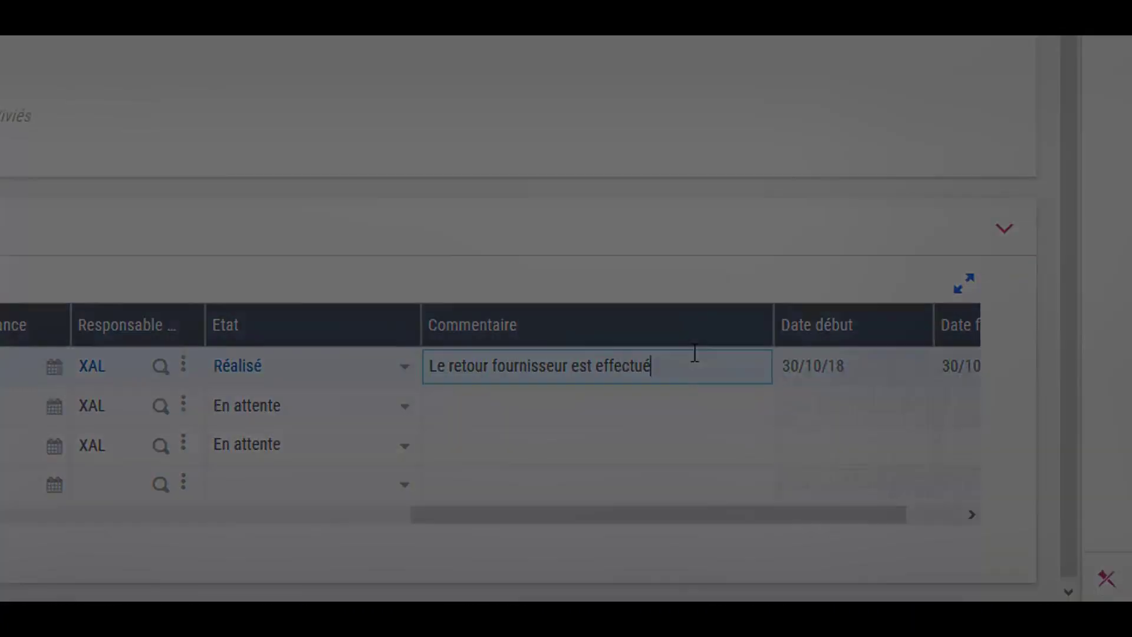